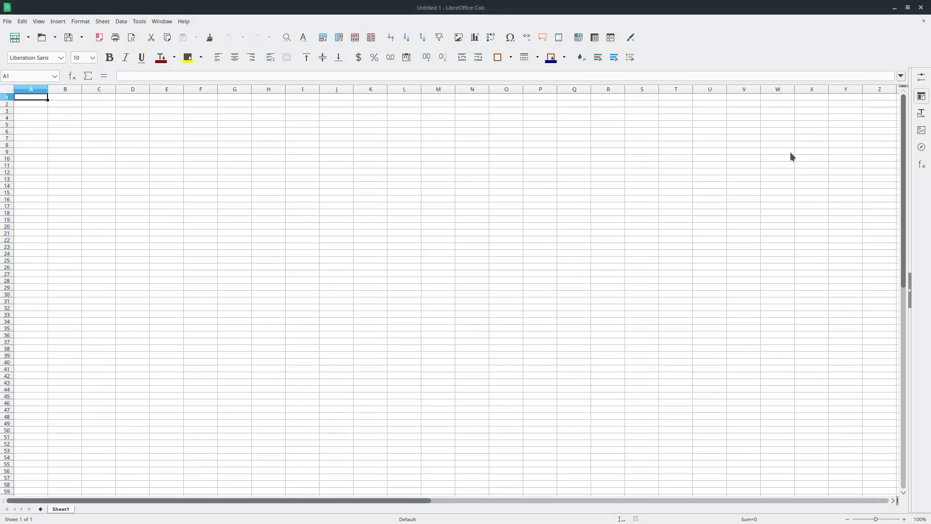
Step: Zoom the blank Sheet1 grid in to 280% so the cells are large
scroll(702, 152, "up", 3, "ctrl")
scroll(702, 152, "up", 1, "ctrl")
scroll(702, 152, "up", 1, "ctrl")
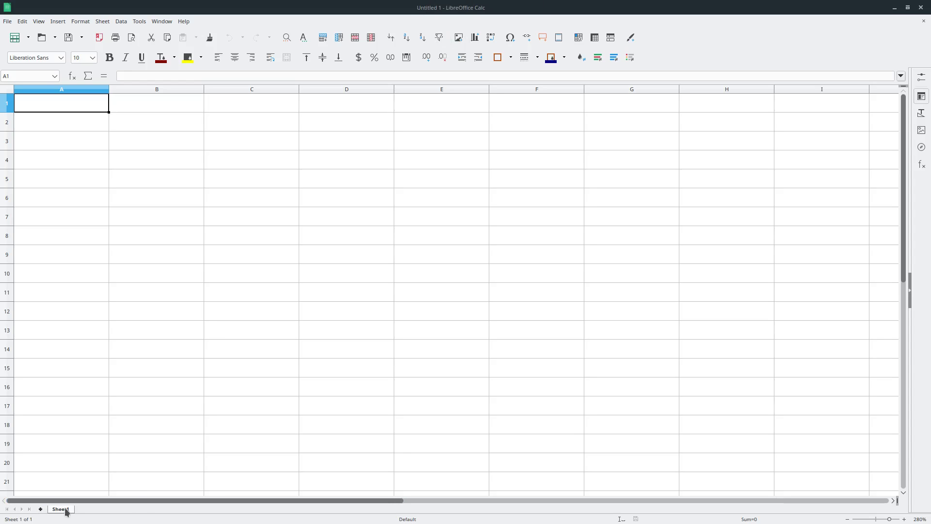
Step: Add new sheets to the workbook and enter ABC in A1 of Sheet1
left_click(40, 508)
left_click(41, 508)
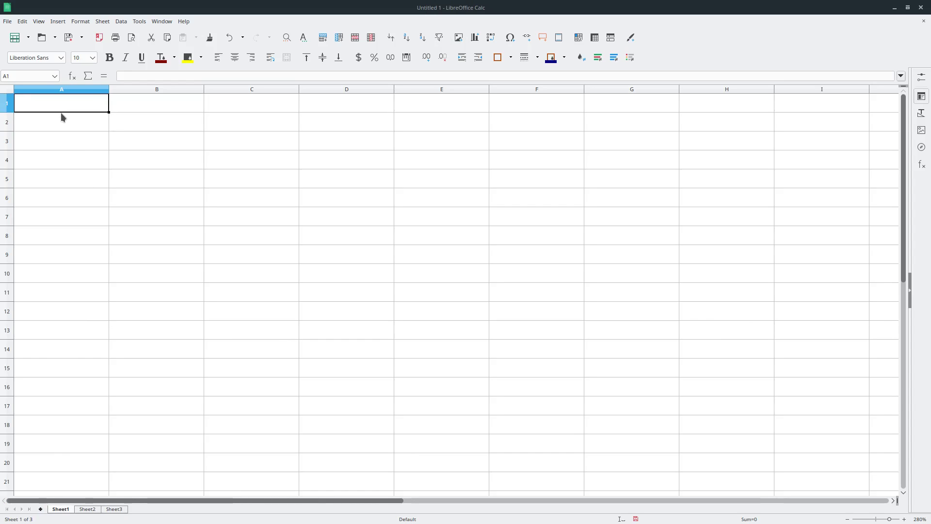
type("ABC")
key("Return")
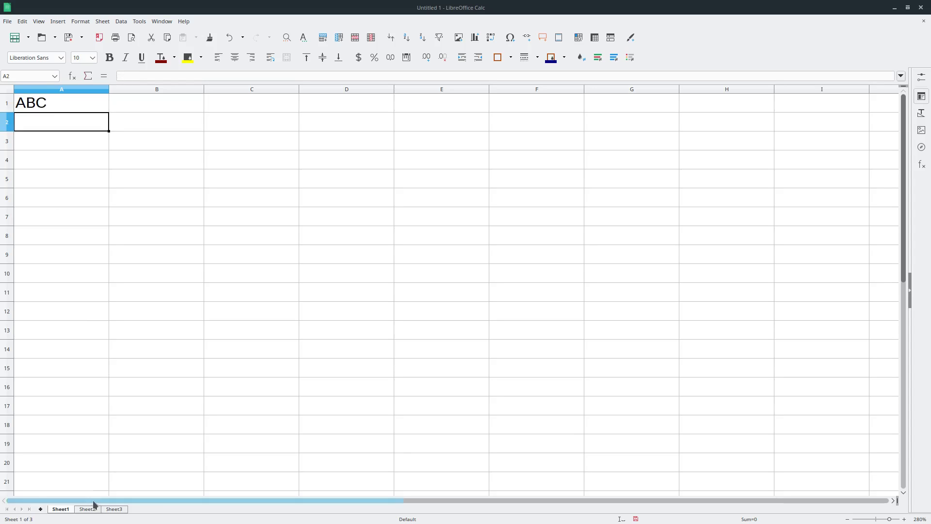
Step: Enter CDE in A1 of Sheet2 and FGH in A1 of Sheet3
left_click(88, 509)
type("BC")
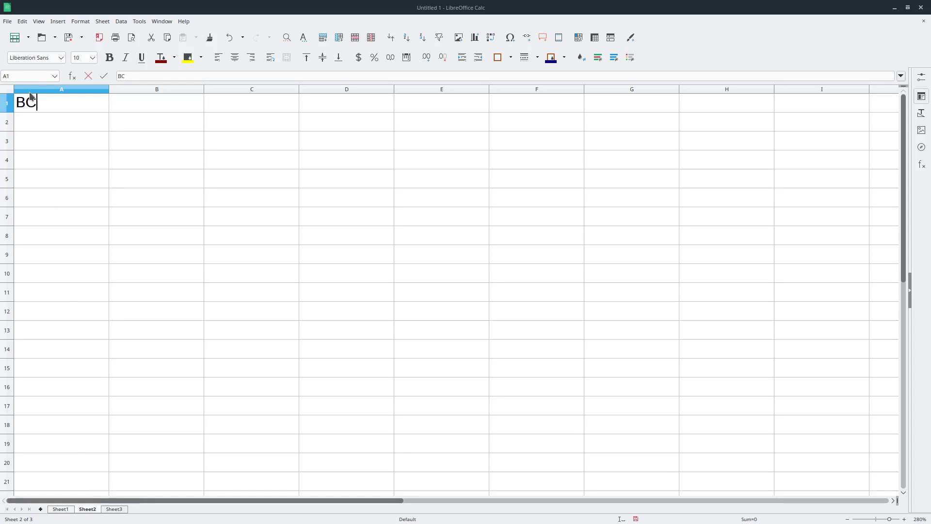
key("BackSpace")
key("BackSpace")
type("CDE")
left_click(113, 511)
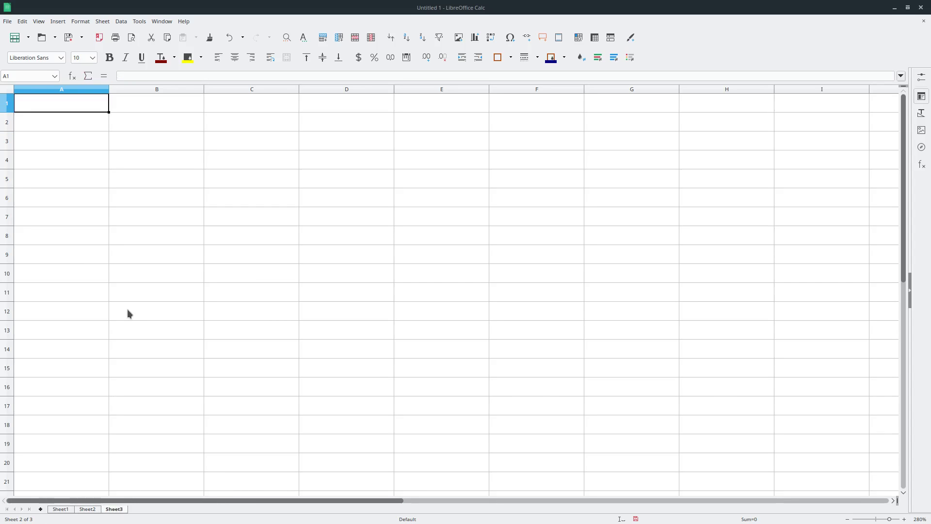
type("FGH")
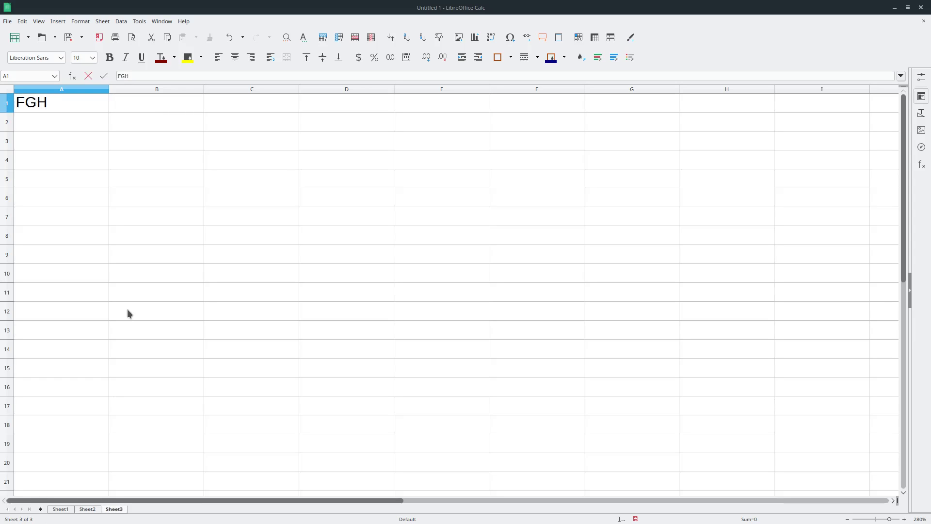
Step: Flip through the three sheets to check them, ending back on Sheet1
left_click(78, 508)
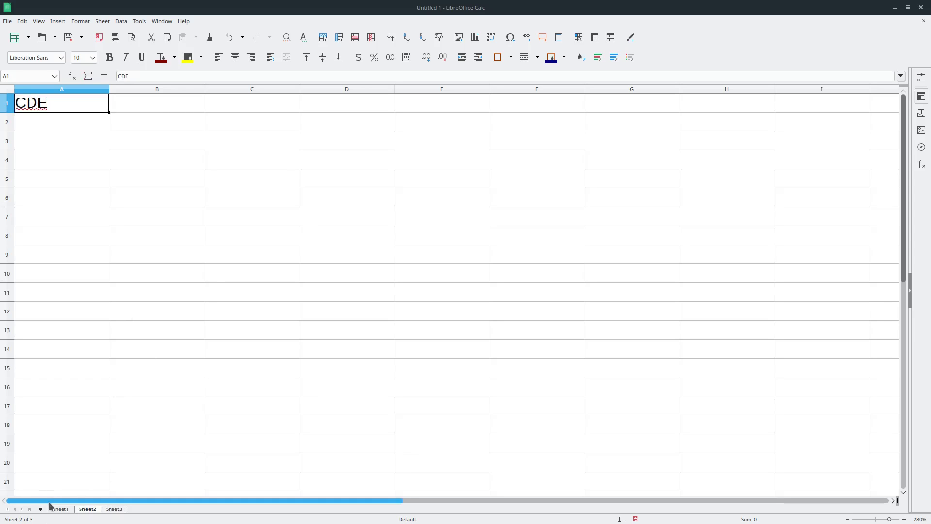
left_click(60, 509)
left_click(112, 512)
left_click(87, 509)
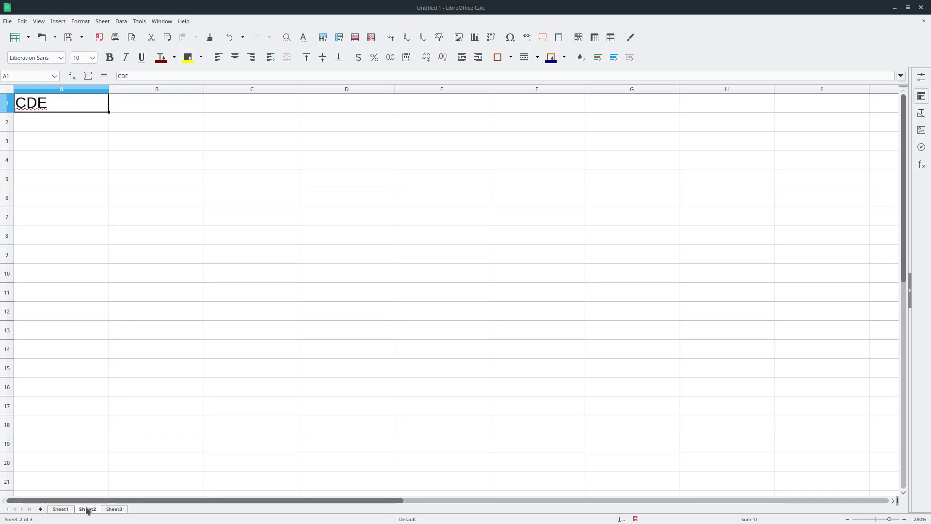
left_click(61, 510)
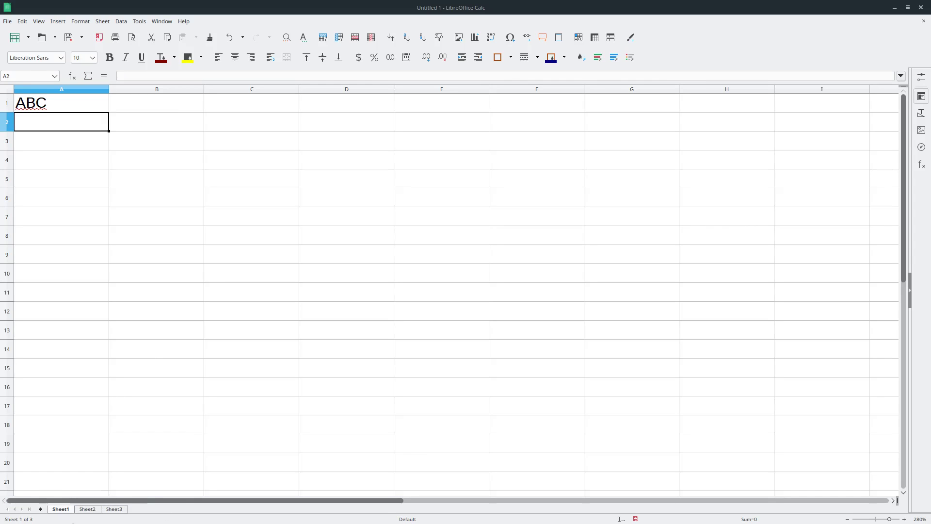
Step: Rename the Sheet1 tab to 'Datentablle'
double_click(67, 509)
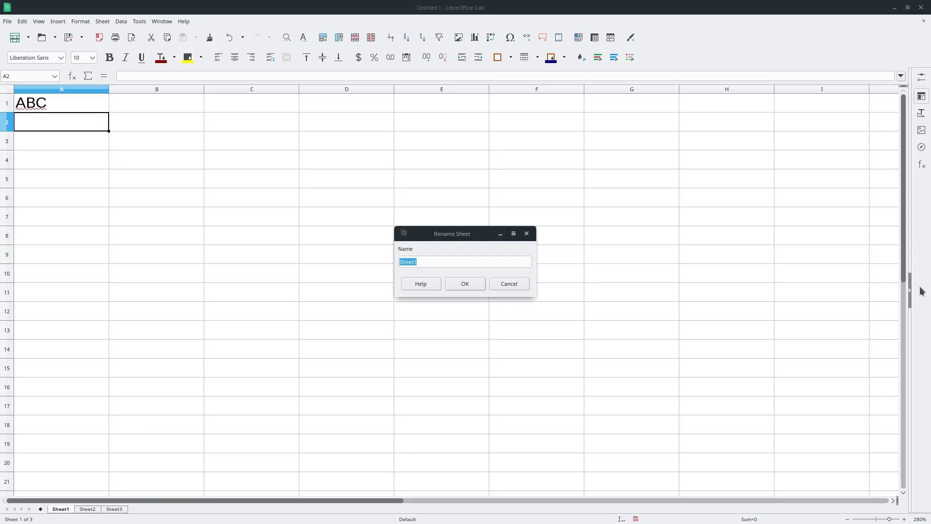
type("Daten")
type("tablle")
key("Return")
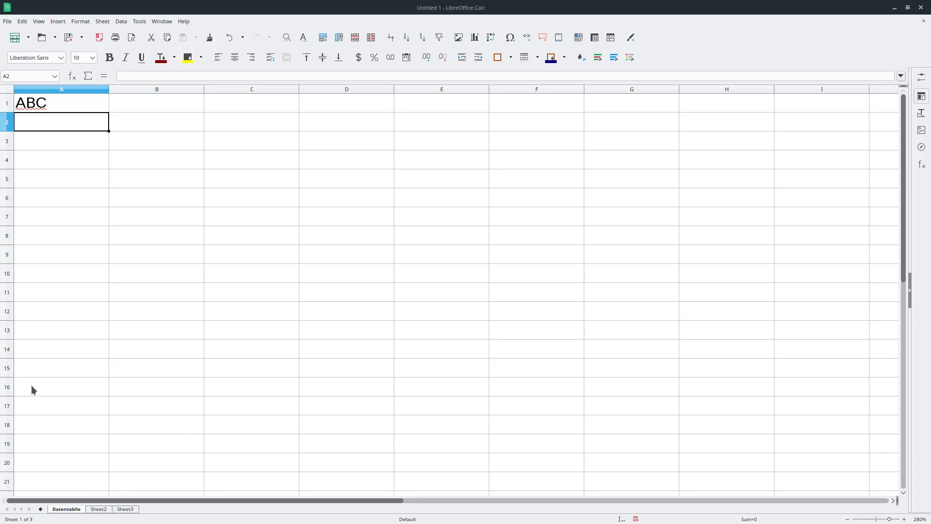
Step: Delete the ABC entry from cell A1 of the Datentablle sheet
left_click(72, 109)
key("Delete")
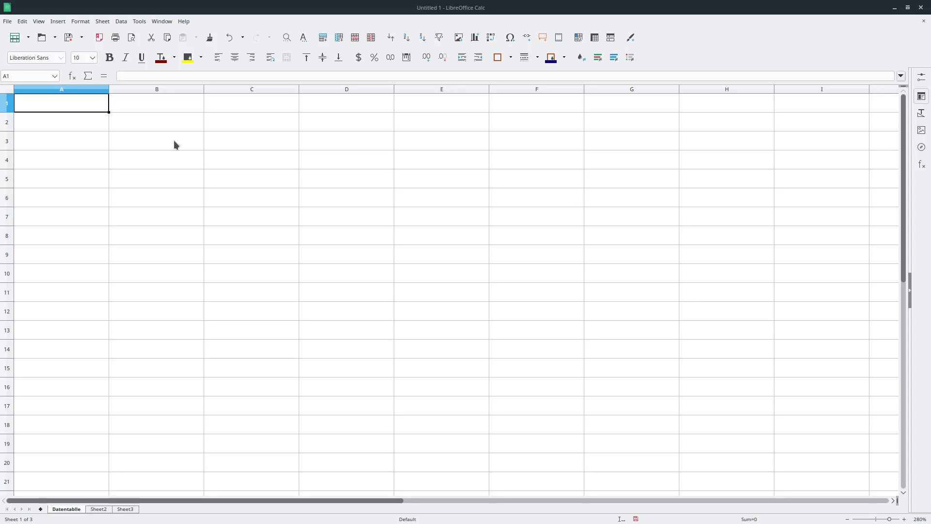
Step: Enter the headers title in B1 and author in C1
key("Tab")
type("tit")
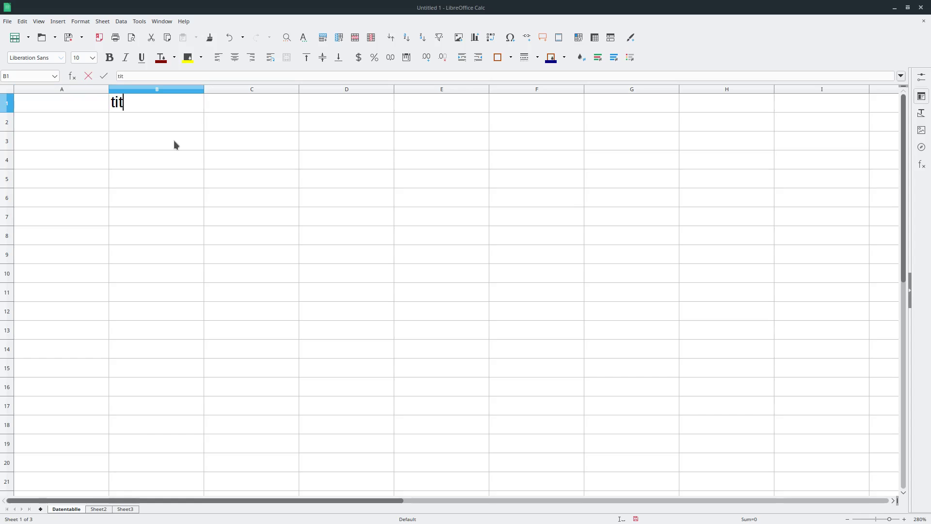
type("le")
key("Tab")
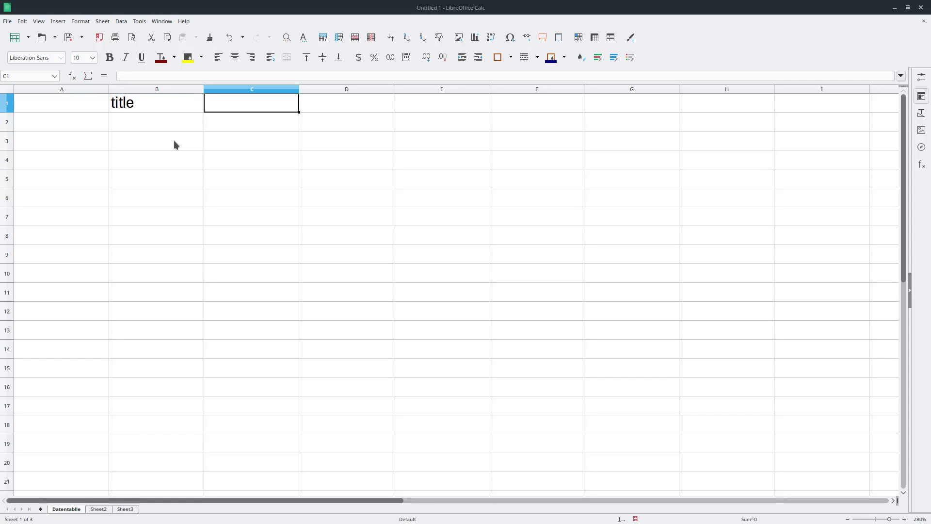
type("autor")
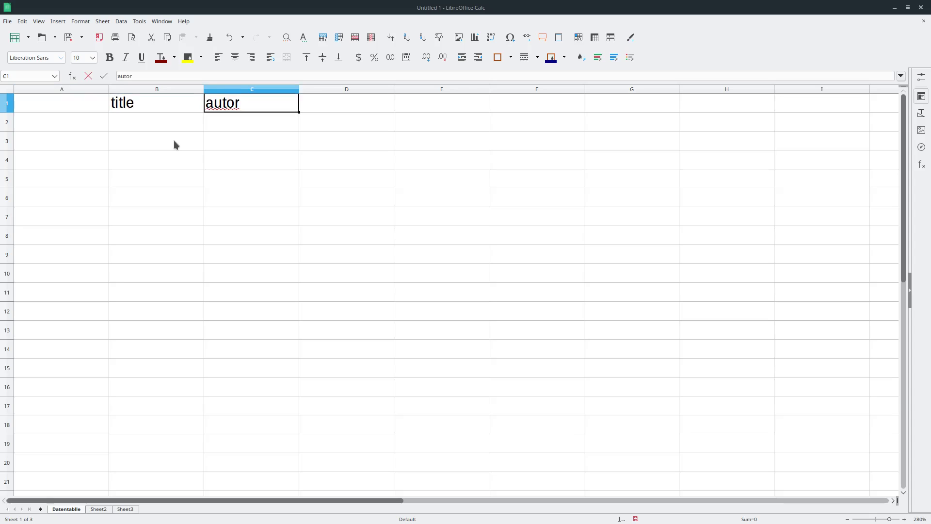
key("BackSpace")
key("BackSpace")
type("hor")
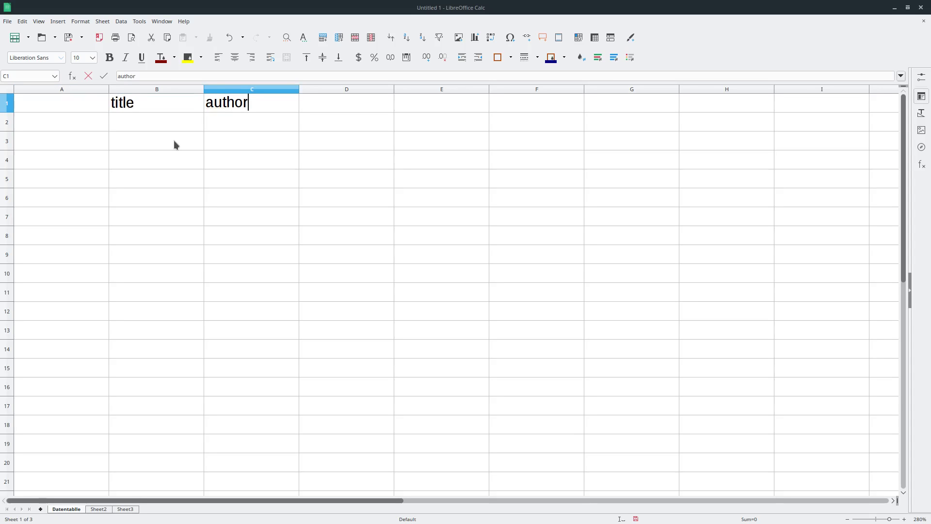
key("Return")
key("Right")
key("Up")
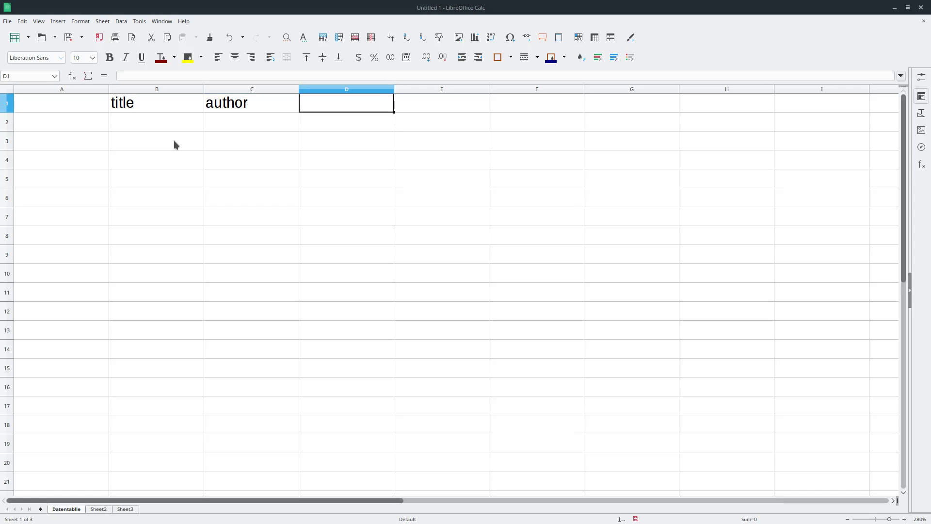
Step: Enter realseYear in D1 and price in E1, then return to B1
type("realse")
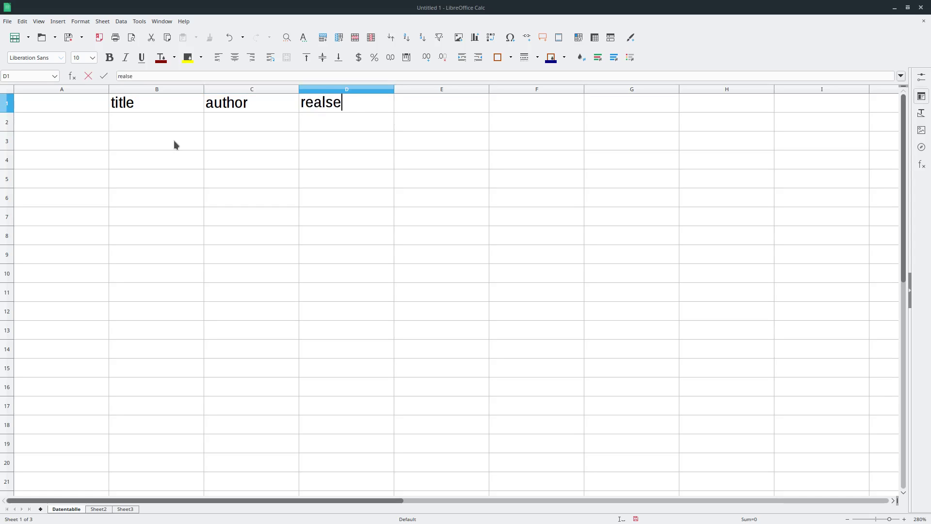
type("Year")
key("Tab")
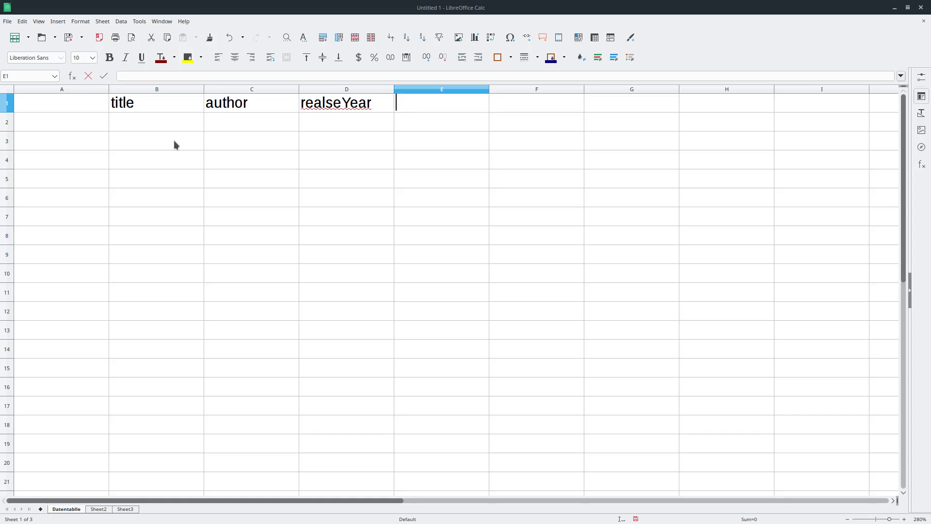
type("price")
key("Return")
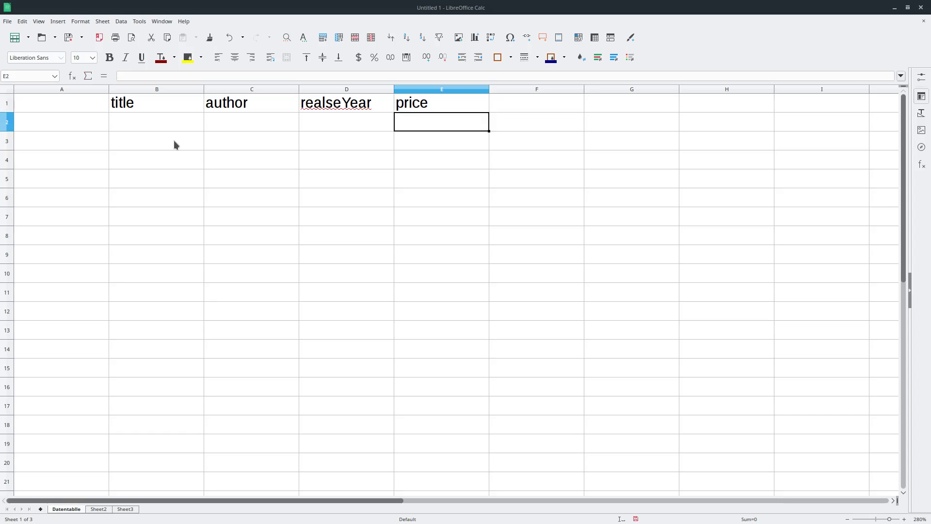
key("Up")
key("Left")
key("Left")
key("Left")
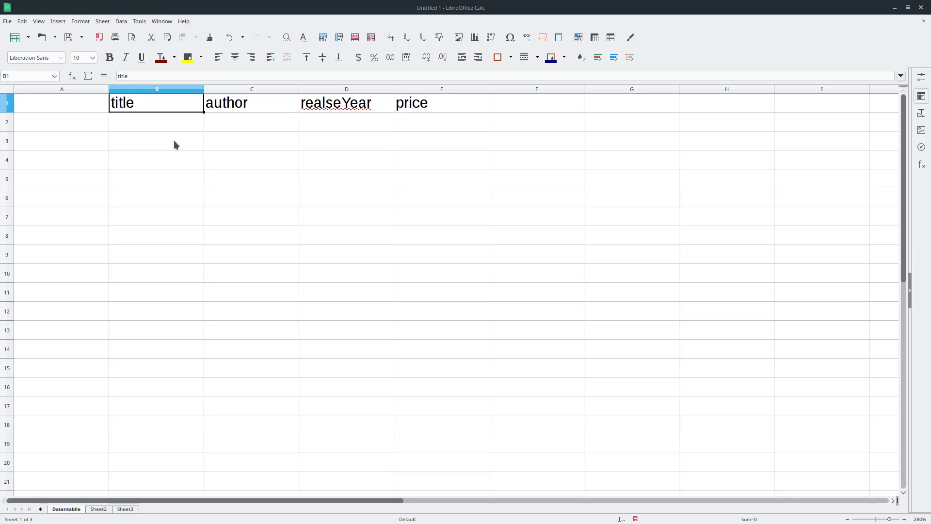
key("Down")
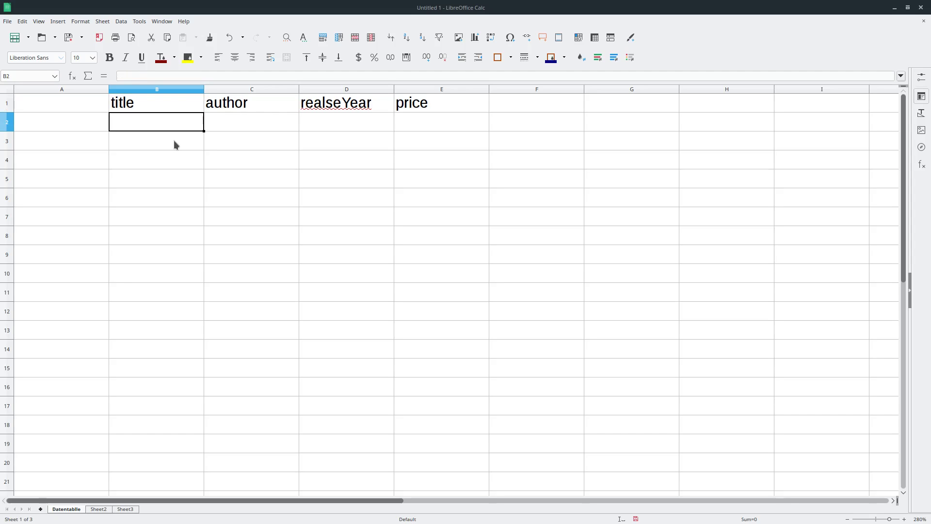
type("sdncjkcnjkvn")
key("Return")
key("Right")
type("sdclksdnclkscd")
key("Tab")
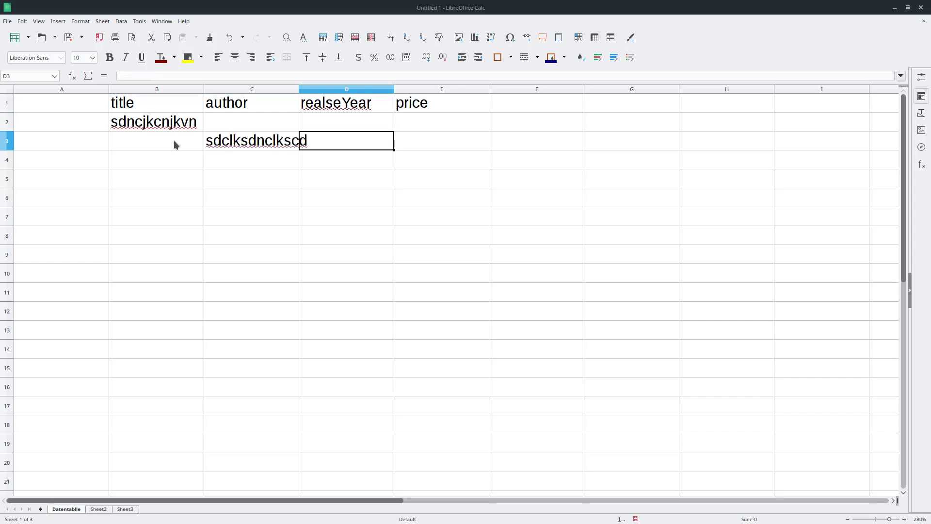
key("Up")
type("sdcsmdclksdc")
key("Tab")
type("ksmdck")
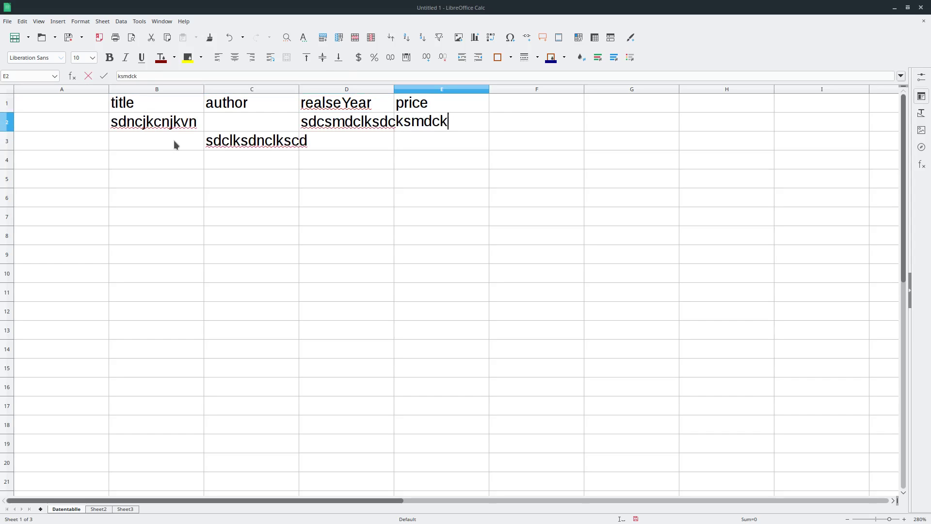
type("smdclskc")
key("Return")
key("Up")
key("Home")
key("shift+Right")
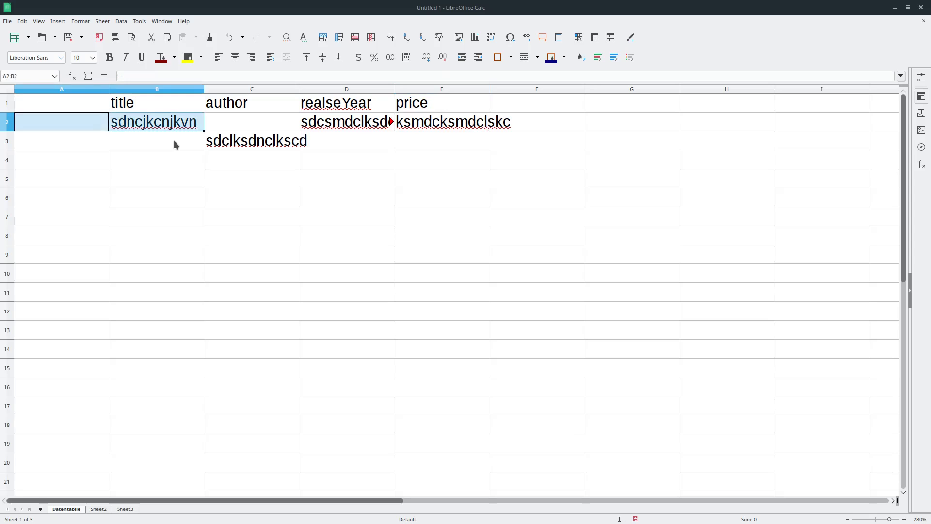
key("shift+Right")
key("shift+Right")
key("shift+Right")
key("shift+Right")
key("shift+Down")
key("Delete")
key("shift+Left")
key("shift+Left")
key("shift+Left")
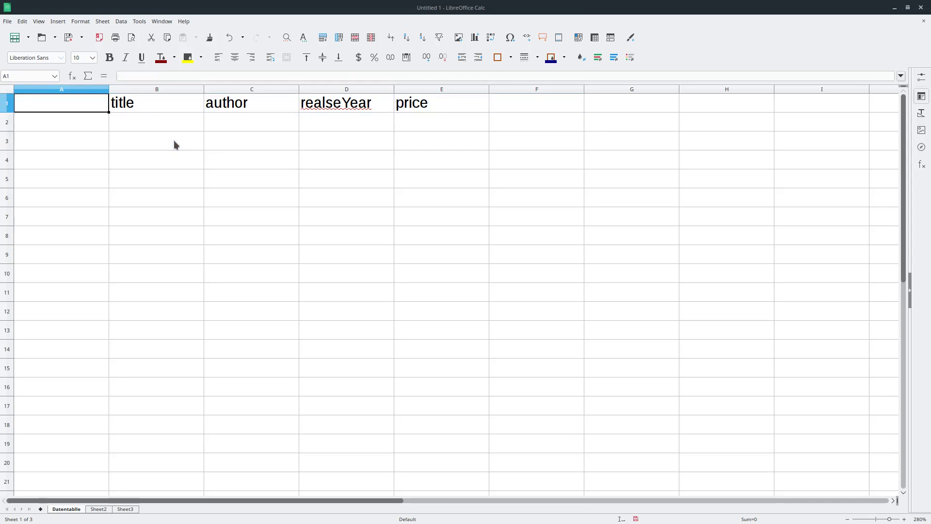
key("shift+Up")
key("Right")
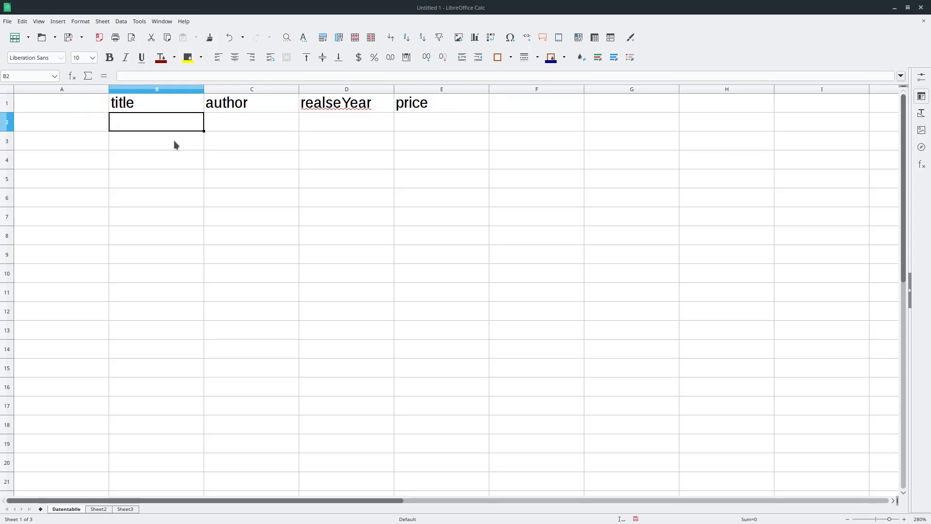
key("Up")
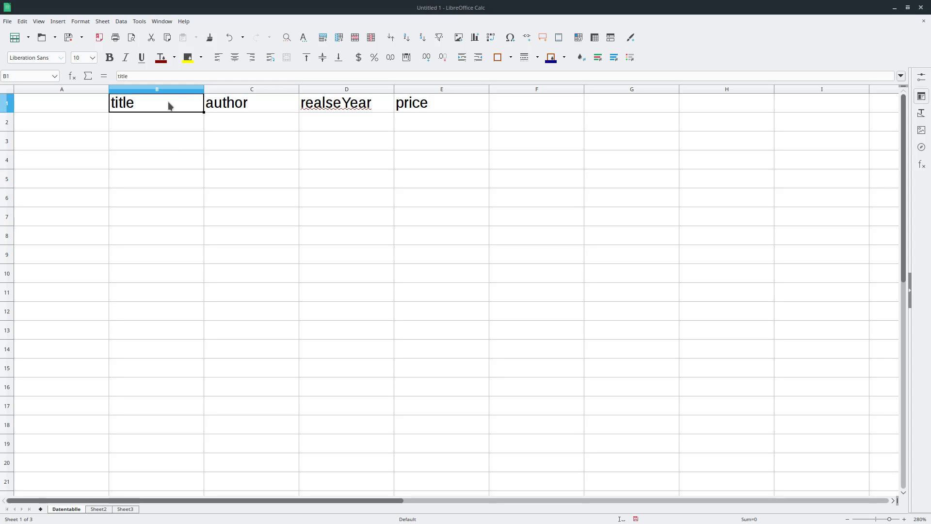
left_click(137, 125)
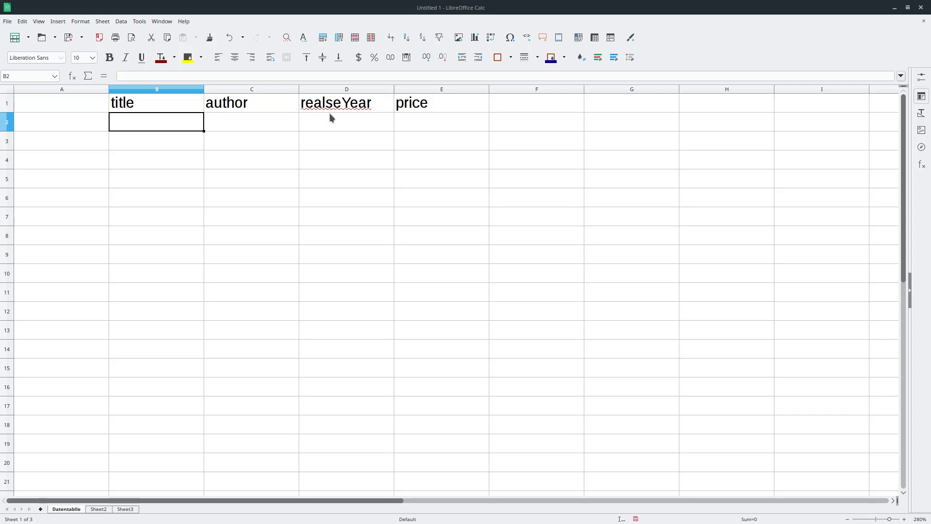
key("Up")
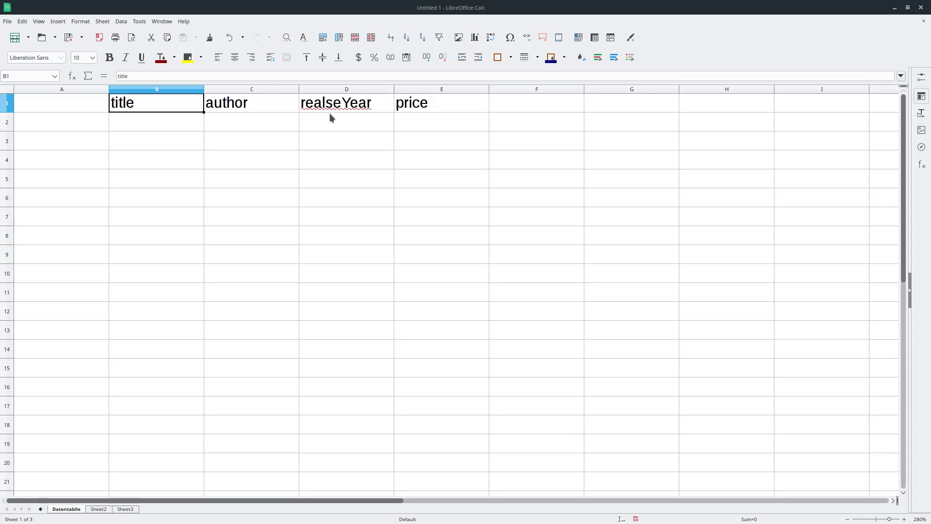
Step: Change the B1 header to 'title : varchar(255)' with a lowercase t
key("F2")
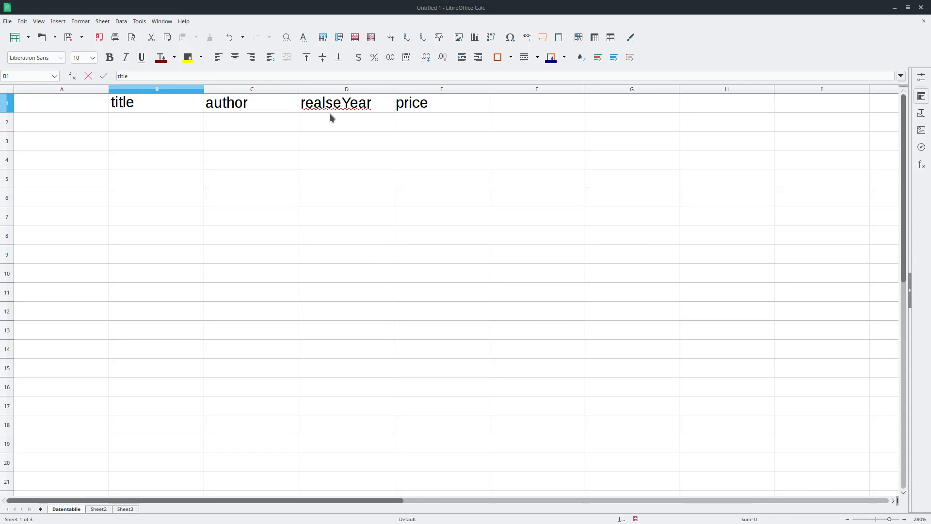
type(": ")
type("varcha")
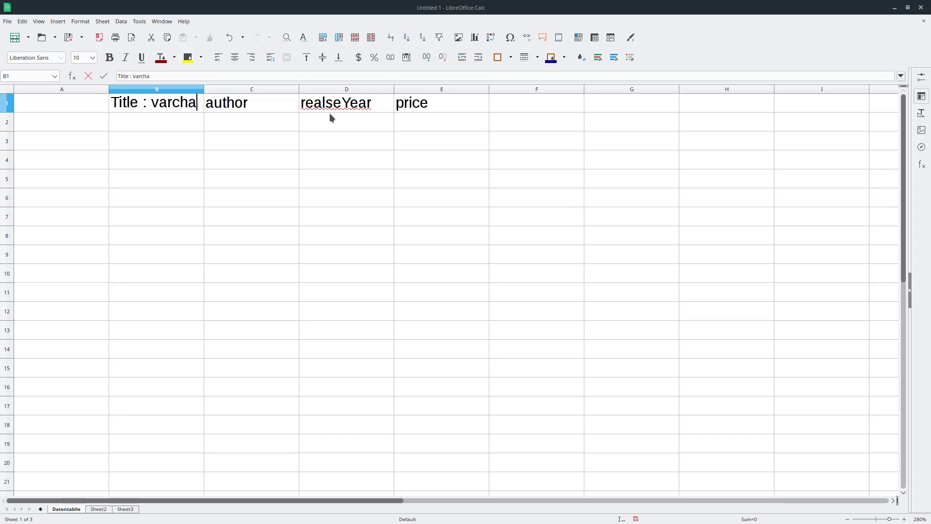
type("r")
key("Home")
key("Delete")
type("t")
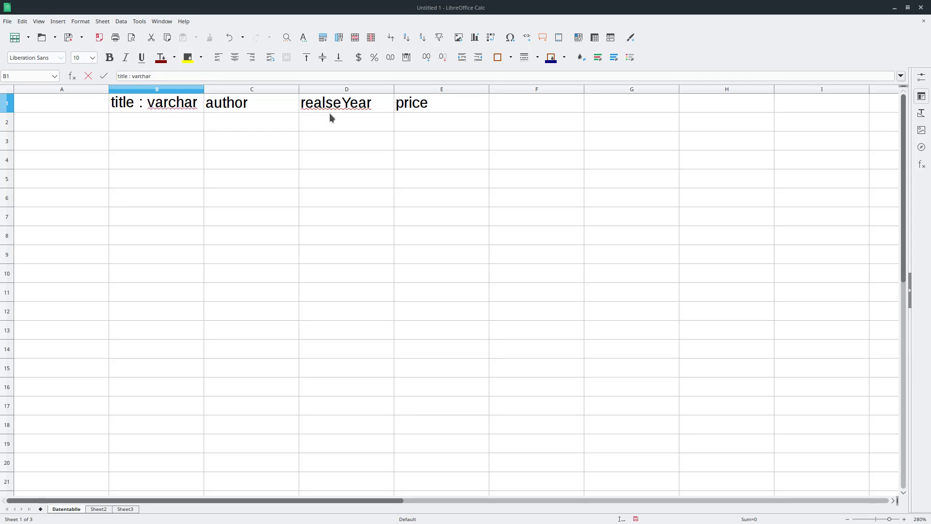
key("End")
type("(")
type("3")
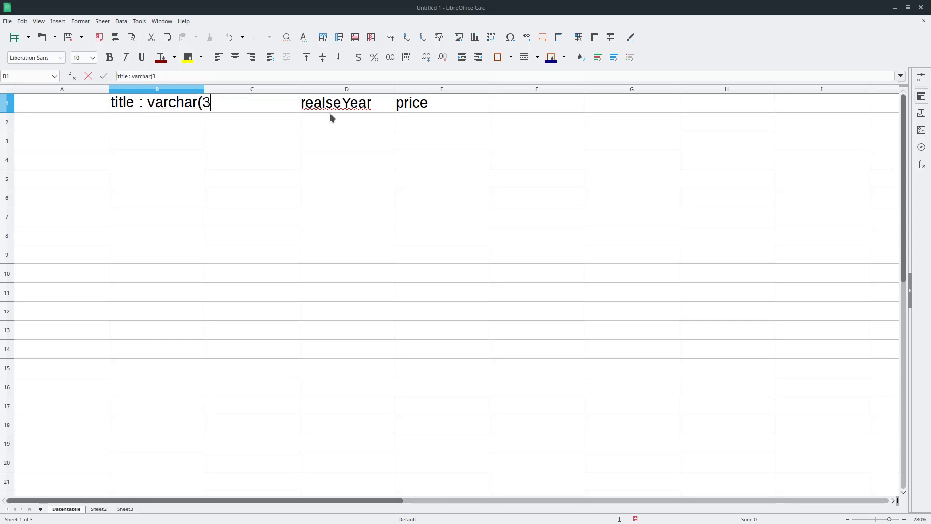
type("5")
key("BackSpace")
key("BackSpace")
type("25")
type("5)")
key("Return")
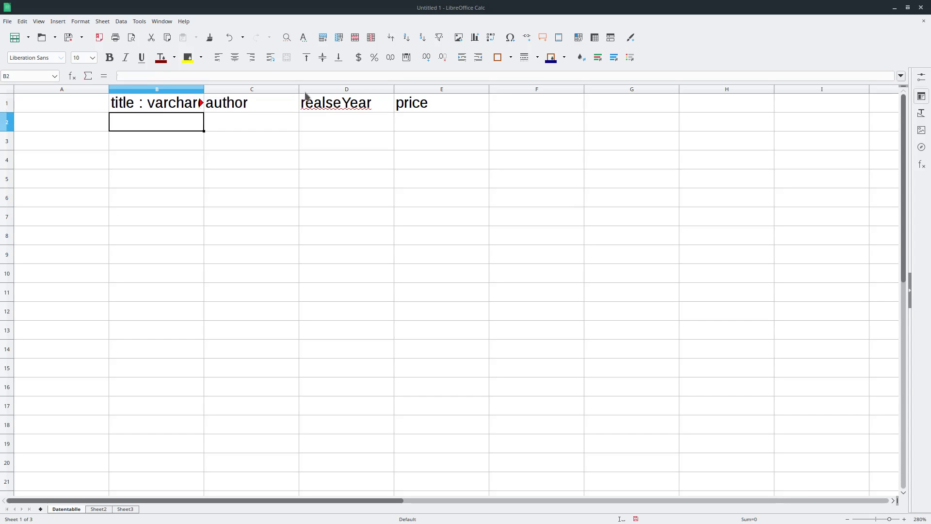
Step: Widen column B so the full title header is visible
left_click_drag(204, 90, 240, 89)
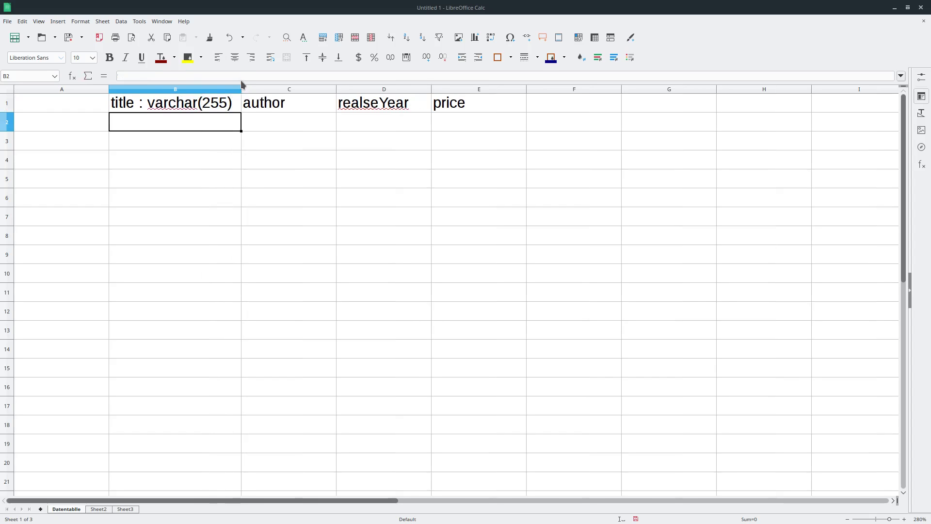
left_click(189, 101)
left_click(197, 118)
left_click(293, 103)
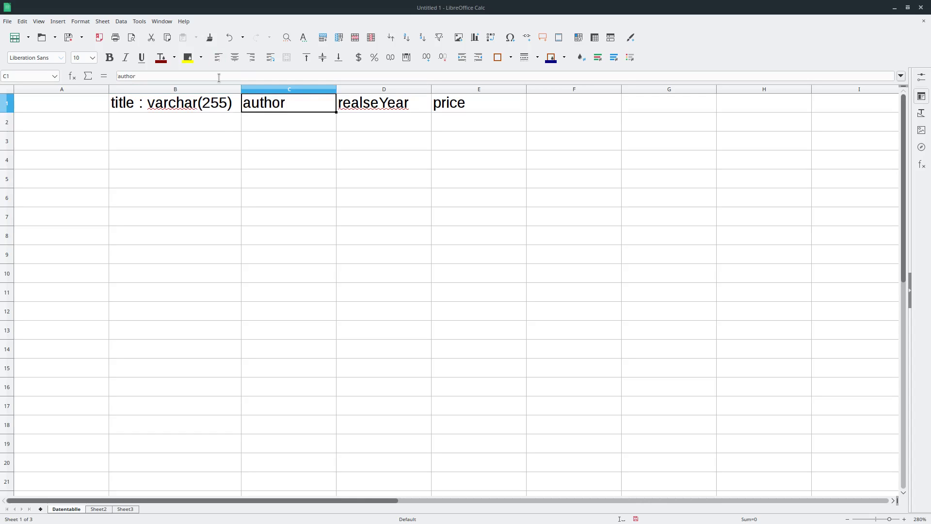
Step: Change the C1 header to 'author : varchar(100)' with a lowercase a
double_click(291, 101)
type(":")
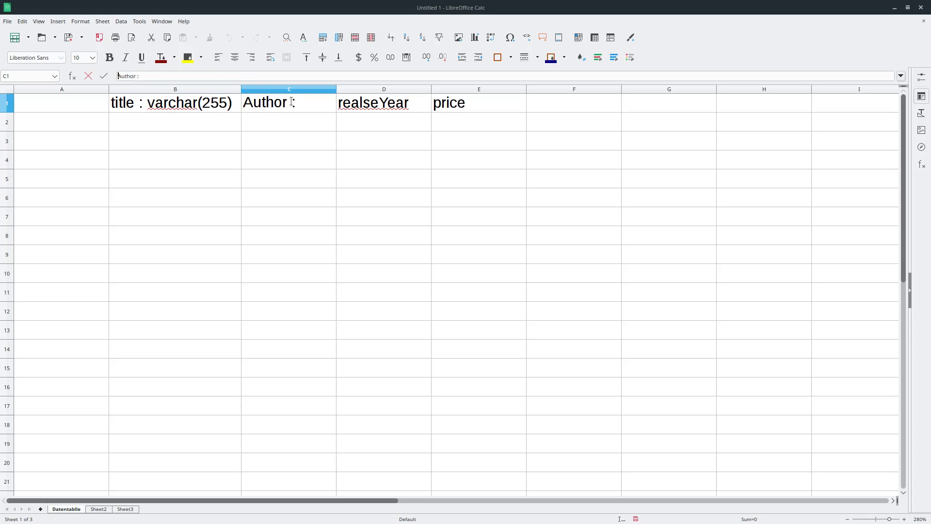
key("Delete")
type("a")
key("End")
type("v")
type("arc")
type("h")
key("BackSpace")
type("r")
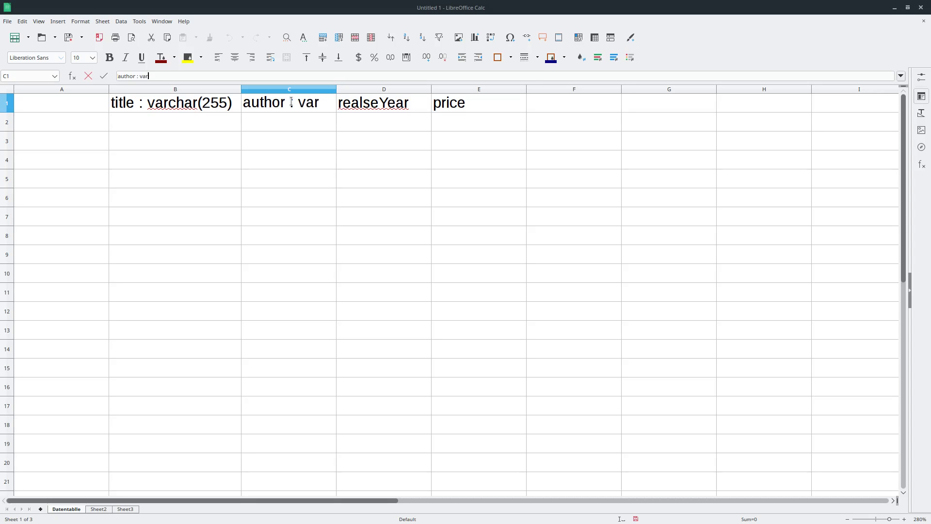
type("char(100(")
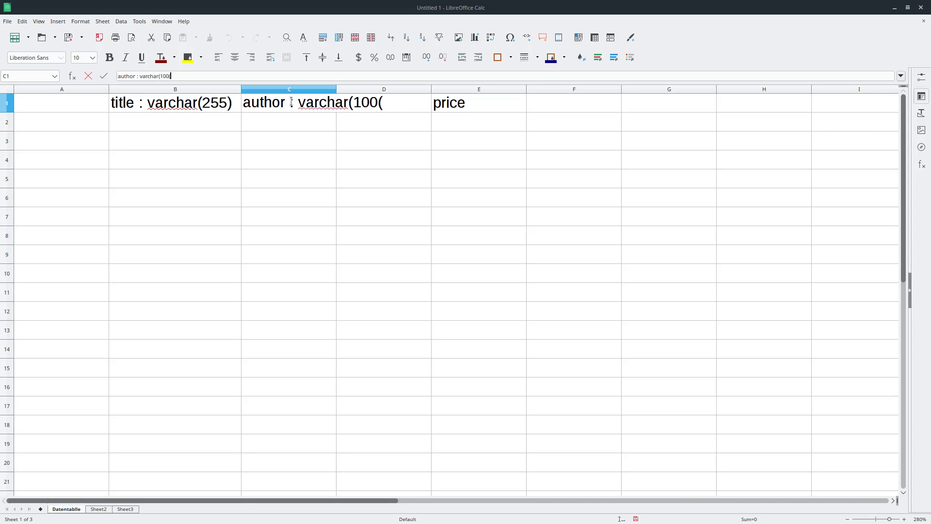
key("BackSpace")
type(")")
key("Return")
left_click(291, 103)
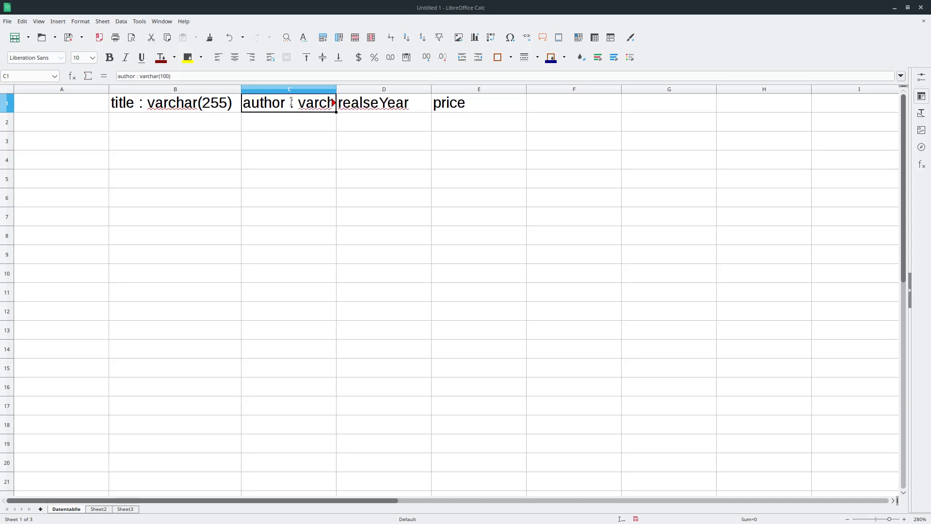
Step: Change the D1 header to 'realseYear : int' with a lowercase r
left_click(387, 98)
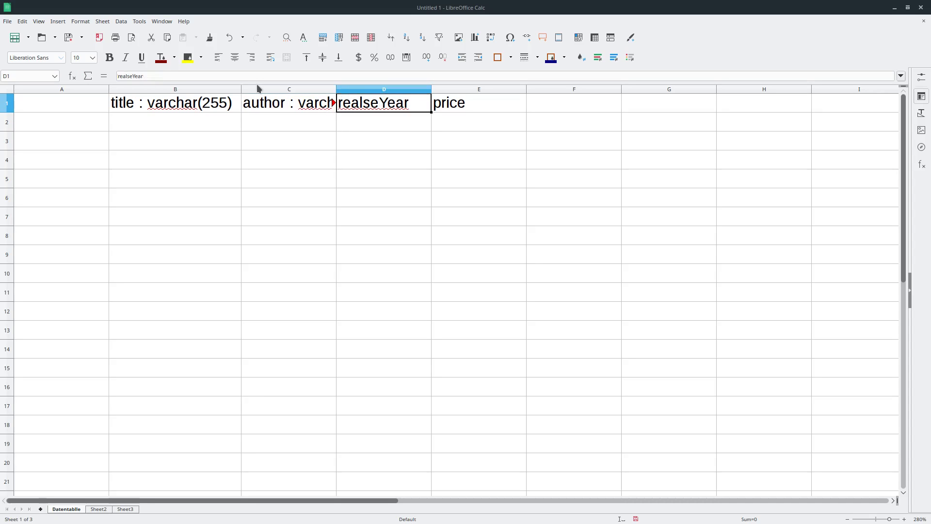
left_click(257, 73)
type("R")
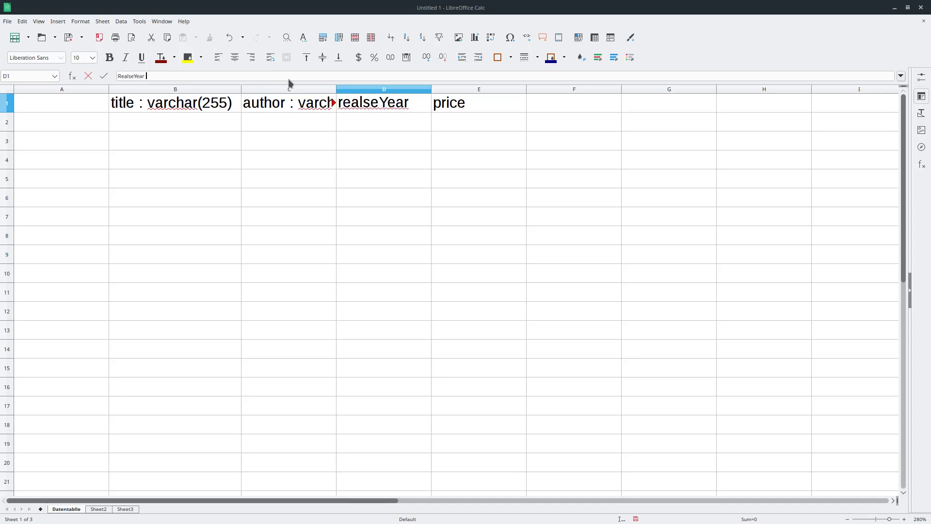
type(": un")
key("BackSpace")
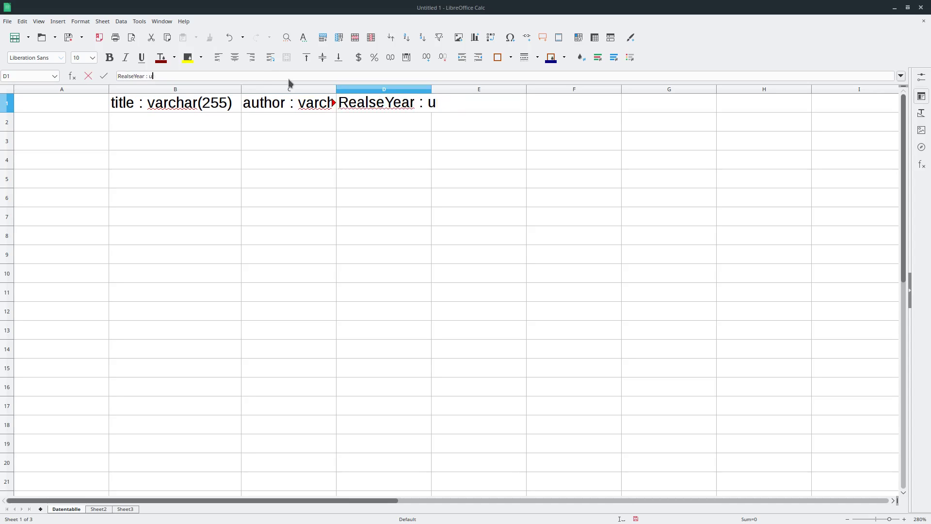
key("BackSpace")
type("int")
key("Home")
key("shift+Right")
type("r")
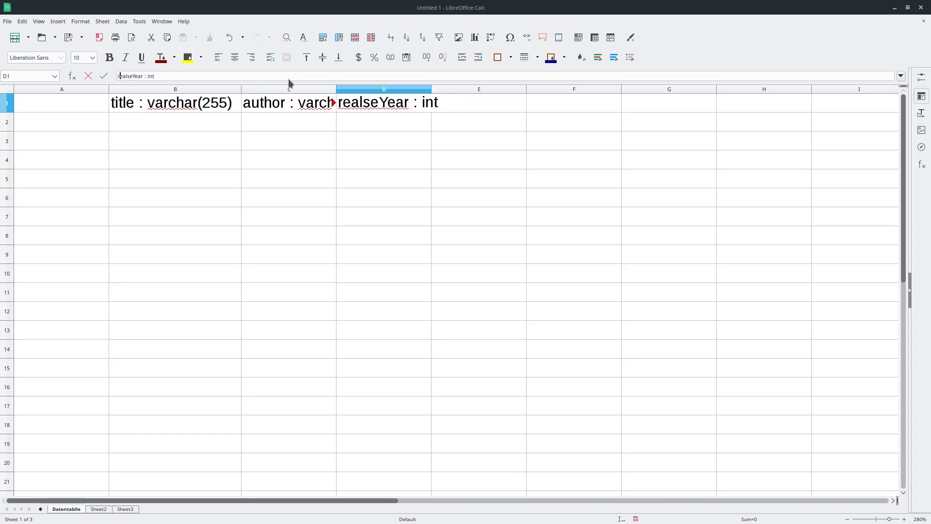
key("Return")
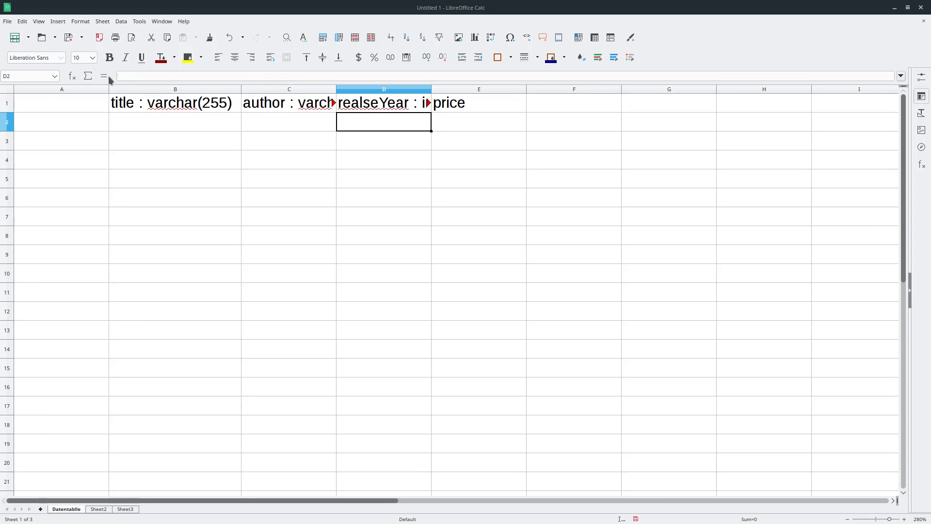
Step: Widen all columns of the sheet, then narrow the empty column A
left_click(7, 90)
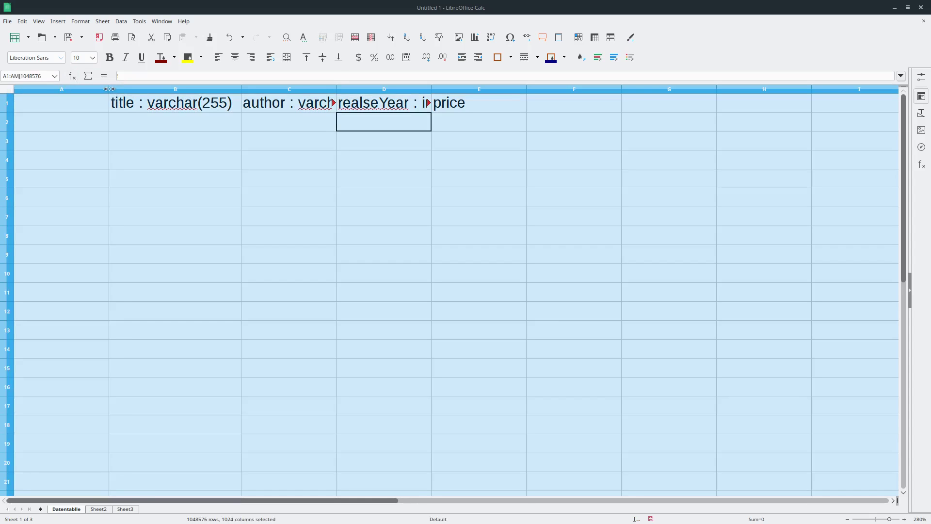
left_click_drag(109, 89, 216, 80)
left_click(382, 144)
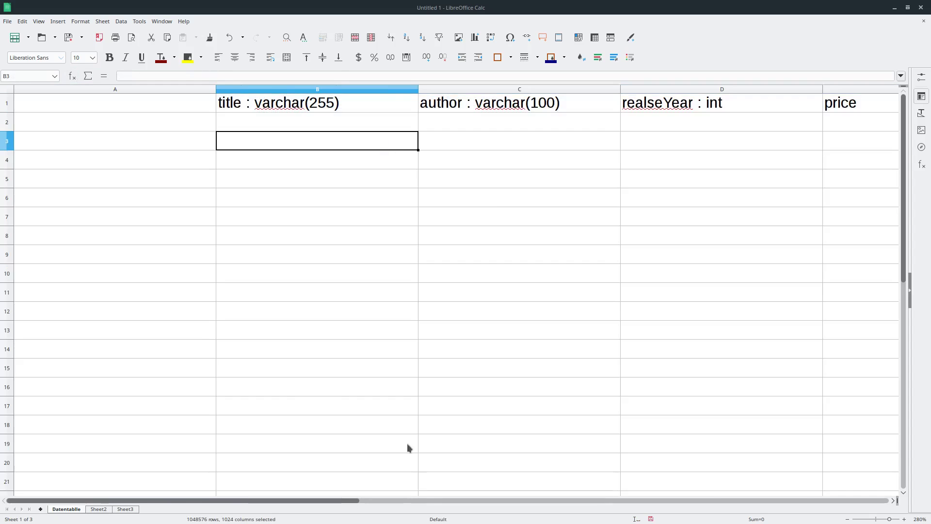
left_click_drag(216, 89, 63, 90)
left_click(88, 90)
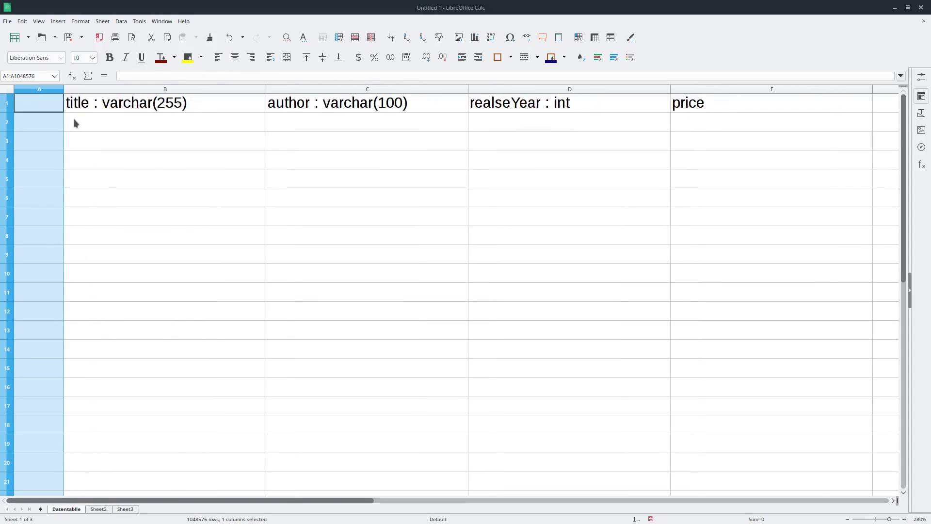
left_click(164, 178)
Step: Change the E1 header to 'price : double' with a lowercase p
double_click(674, 104)
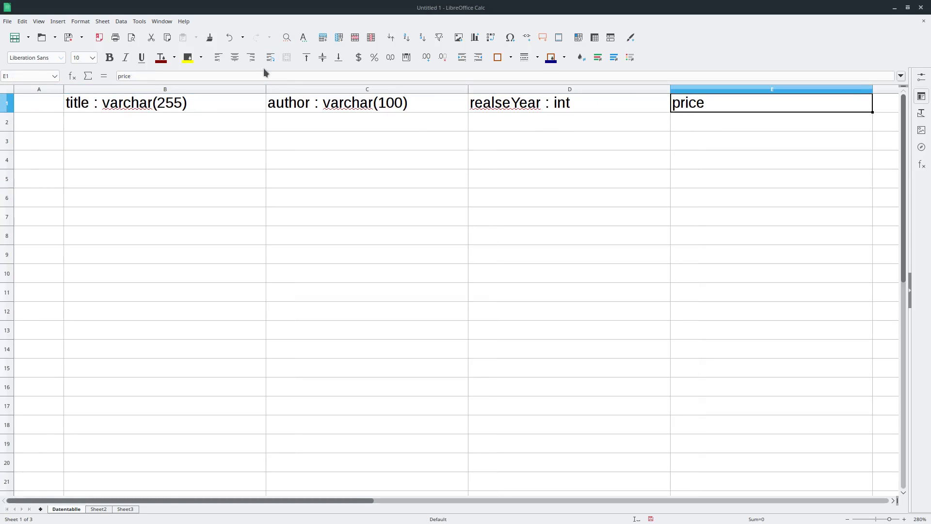
left_click(131, 76)
type(":")
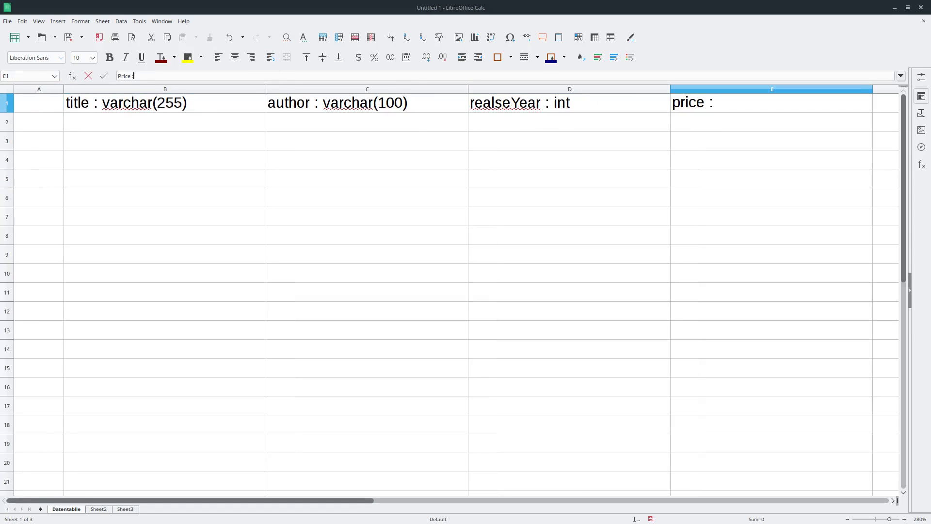
type("double")
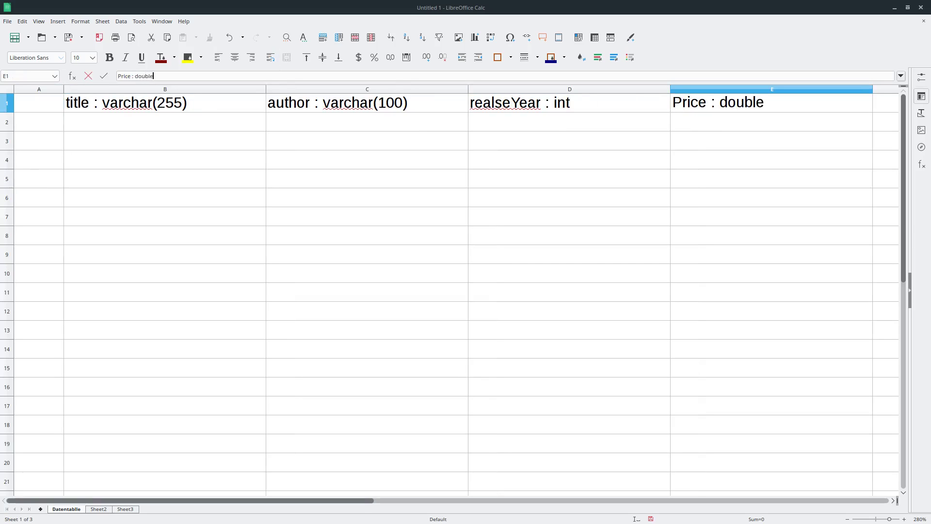
key("shift+Right")
type("p")
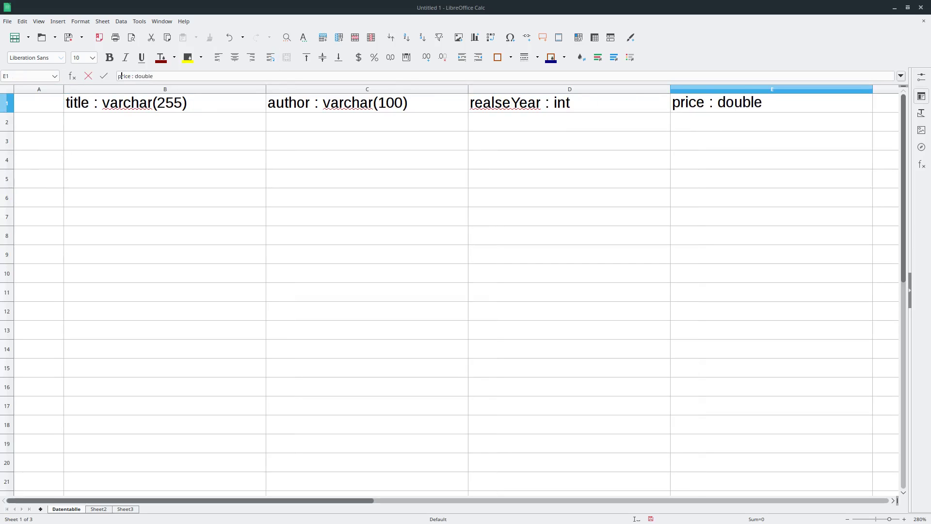
key("Return")
key("Up")
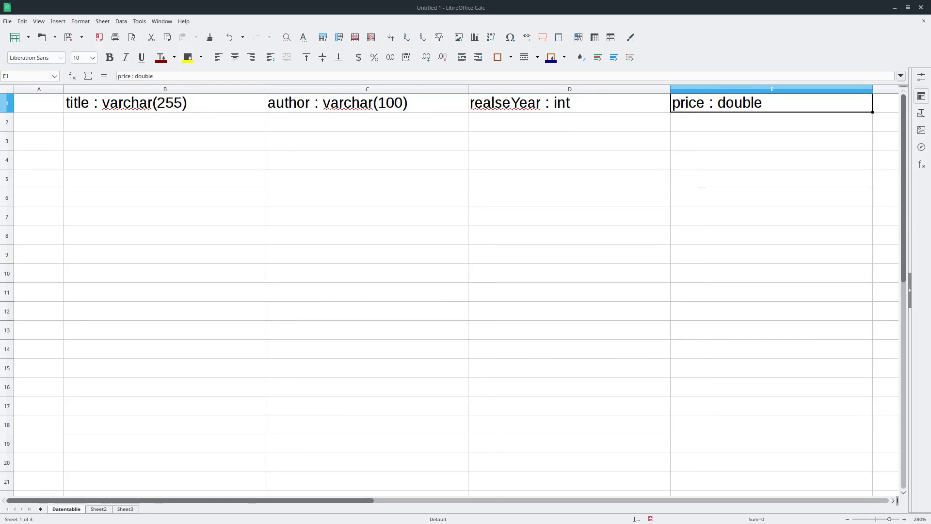
key("Down")
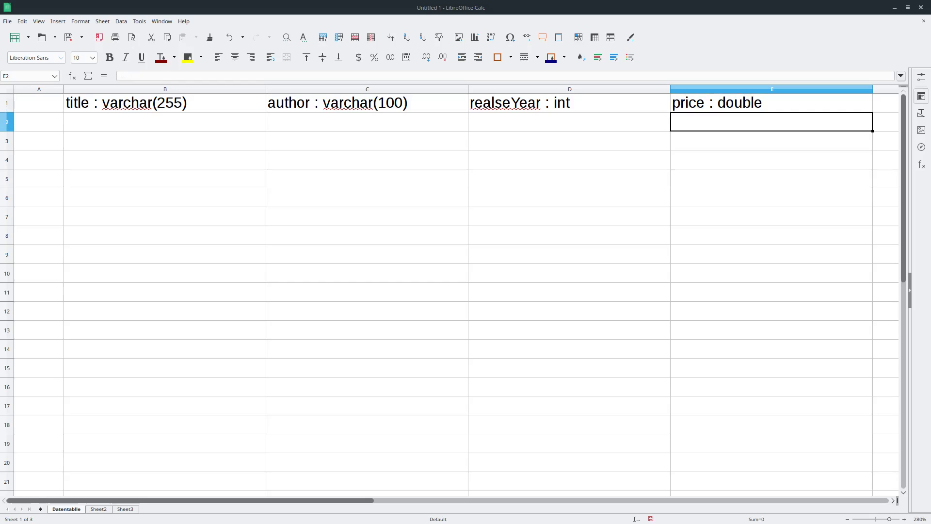
key("Left")
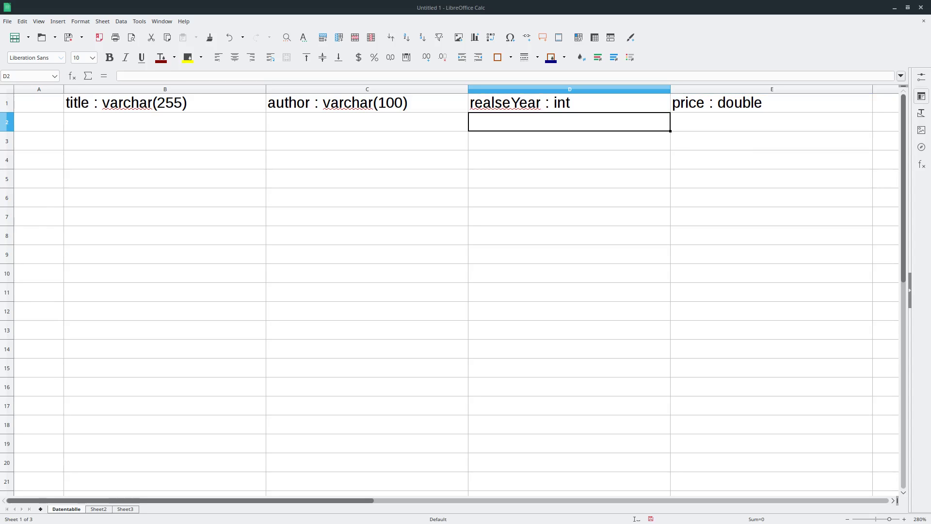
key("Left")
key("Left")
key("Left")
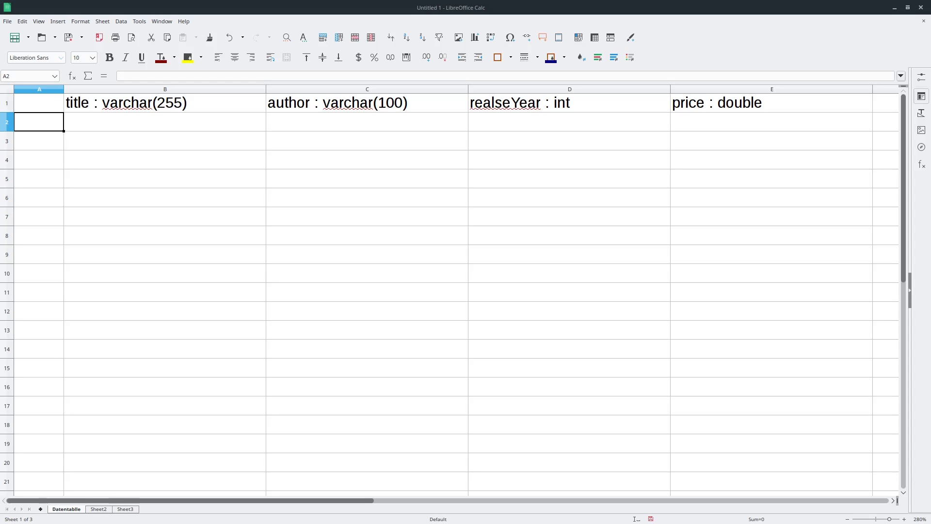
key("Tab")
key("Tab")
key("Tab")
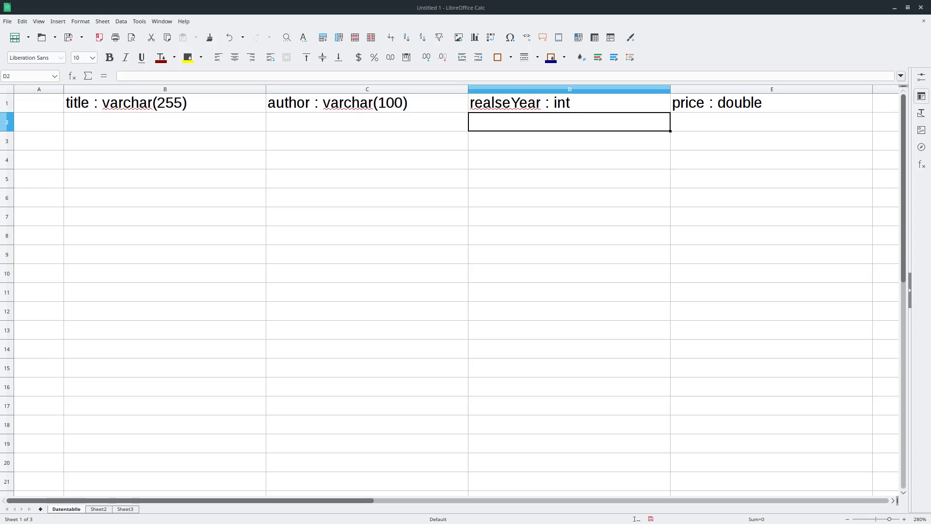
key("Tab")
left_click(165, 122)
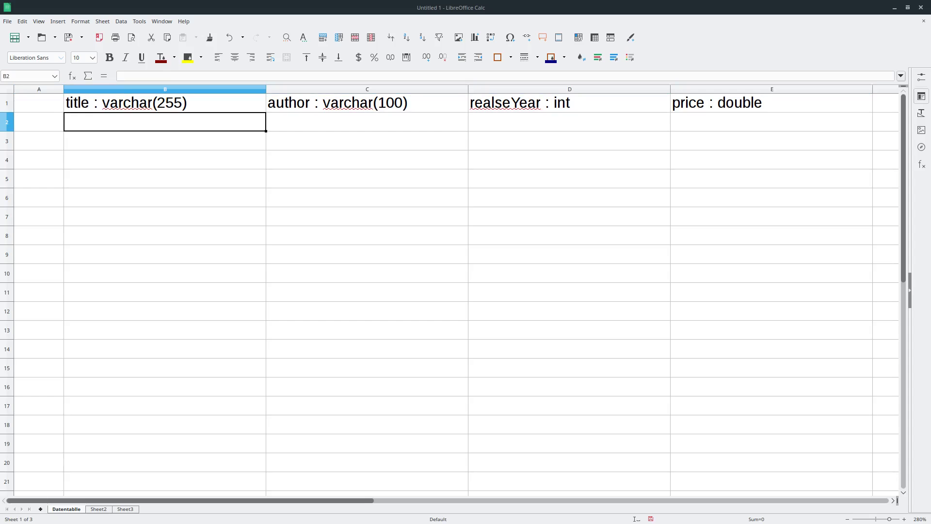
Step: Fill B2:E2 with Tolles Buch, Ich, 2017 and 0.22, then move to B3
type("Tolles ")
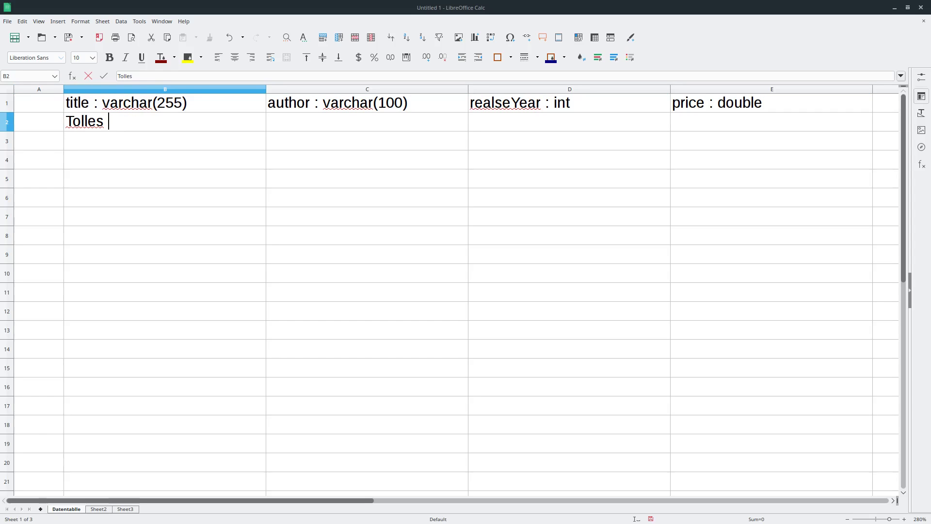
type("Buch")
key("Tab")
type("Ic")
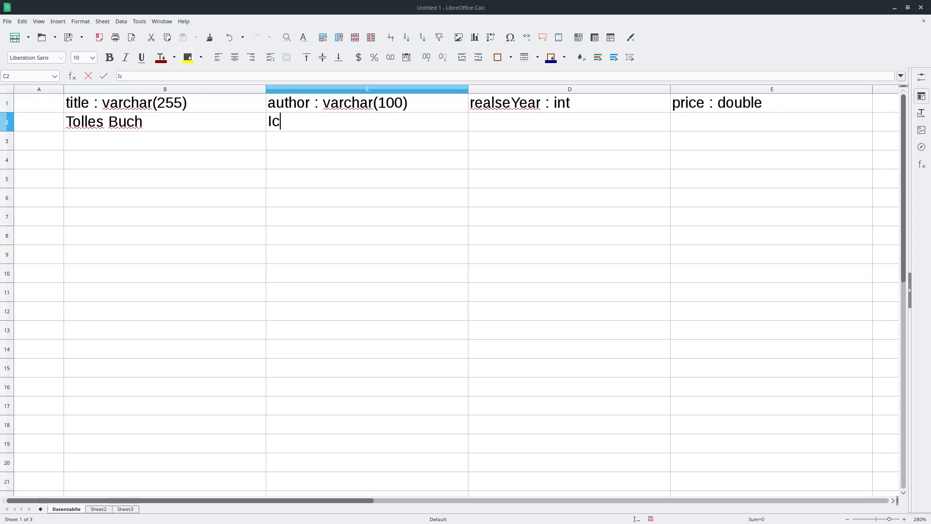
type("h")
key("Tab")
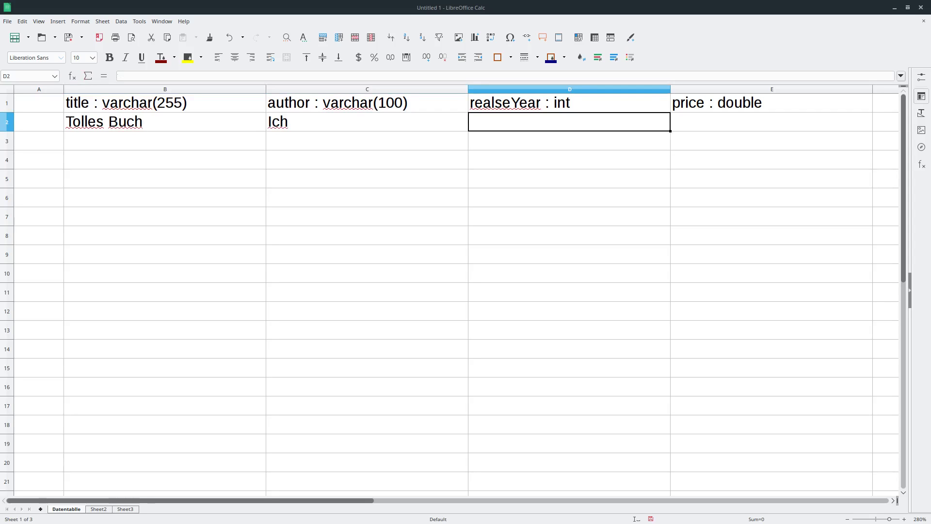
type("2017")
key("Tab")
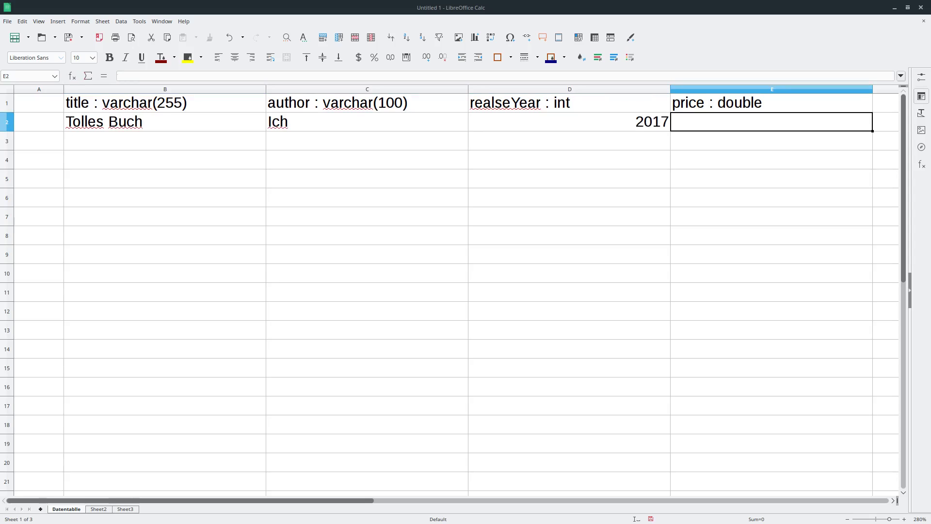
type("0.")
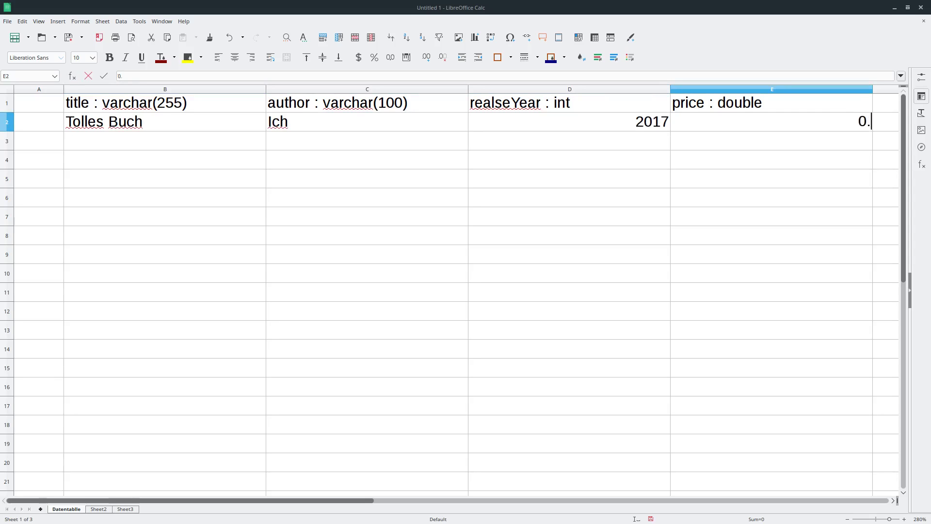
type("22")
key("Return")
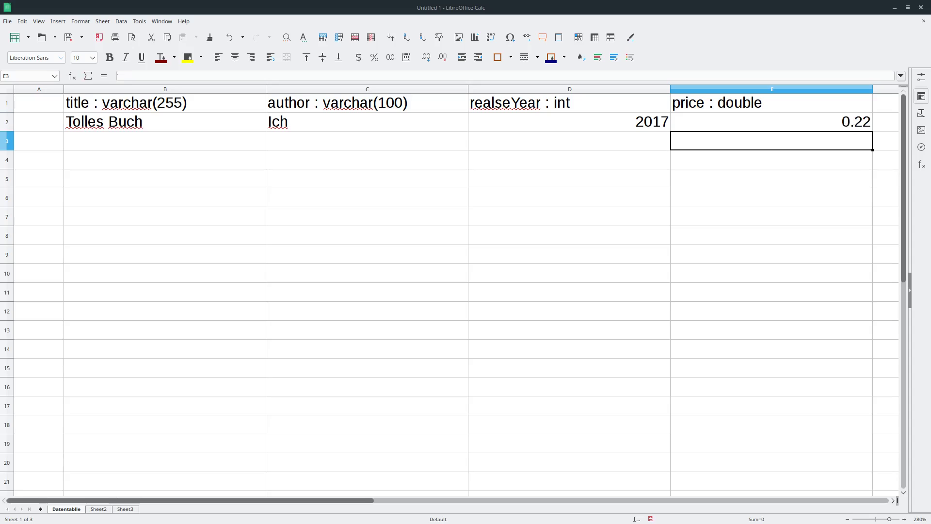
left_click(771, 121)
key("Left")
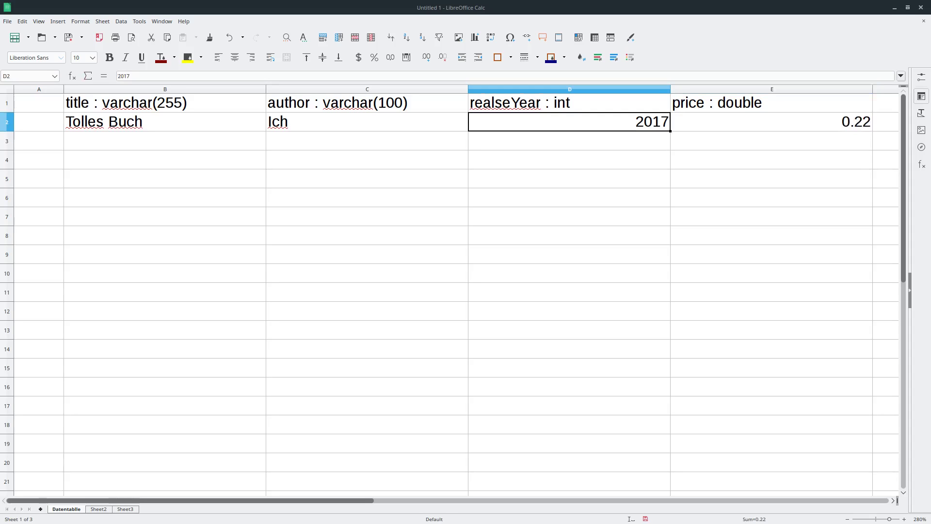
key("Left")
key("Left")
key("Down")
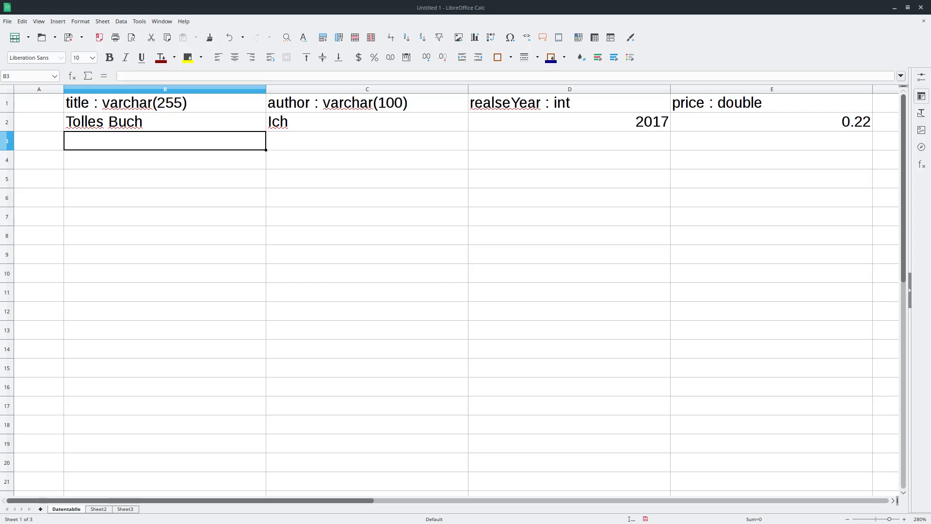
Step: Enter 'Tolles Buch 2' as the row 3 title in B3
type("T")
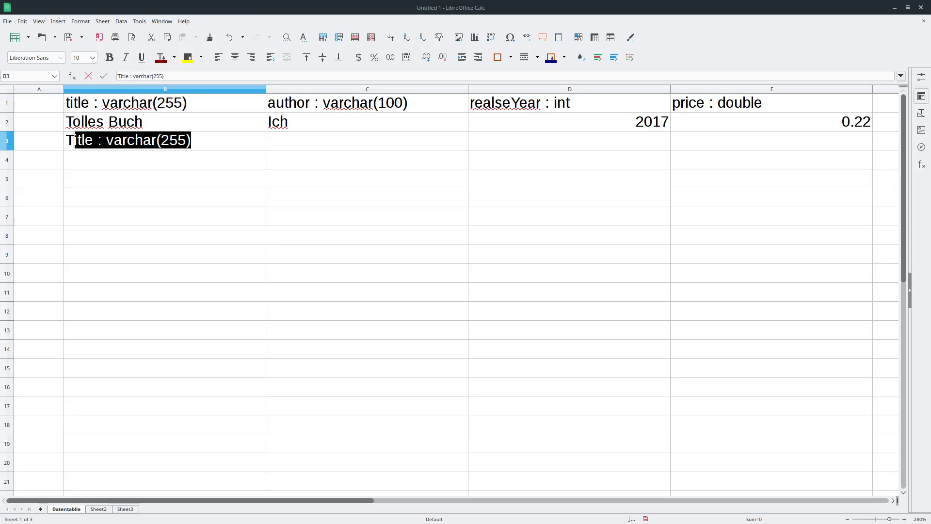
type("olles")
key("Return")
left_click(165, 140)
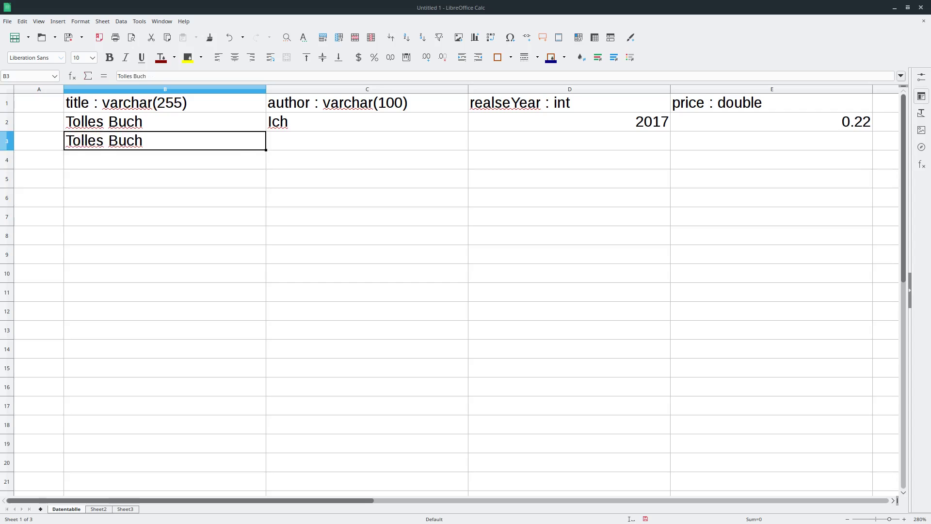
key("F2")
type(" 2")
key("Return")
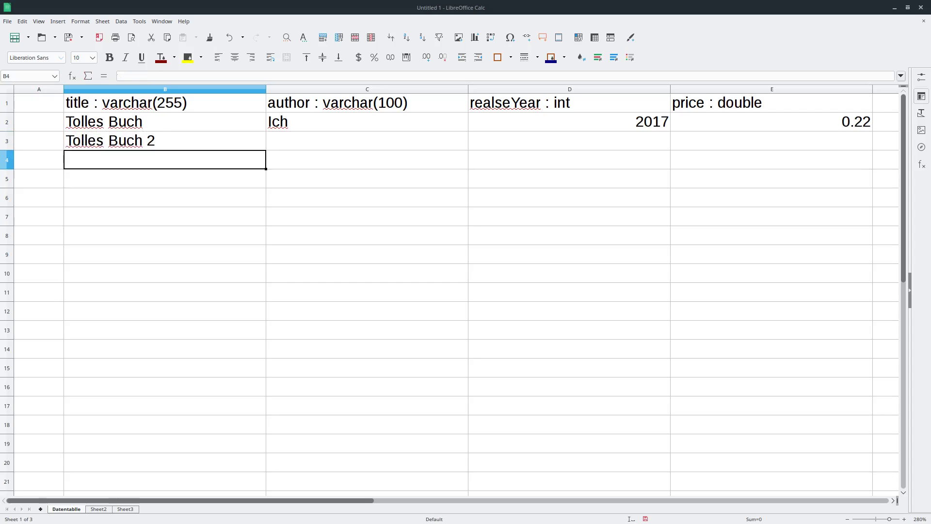
Step: Complete row 3 with author Ich, year 2018 and price 1,00 stored as a number
left_click(367, 141)
type("Ic")
left_click(569, 141)
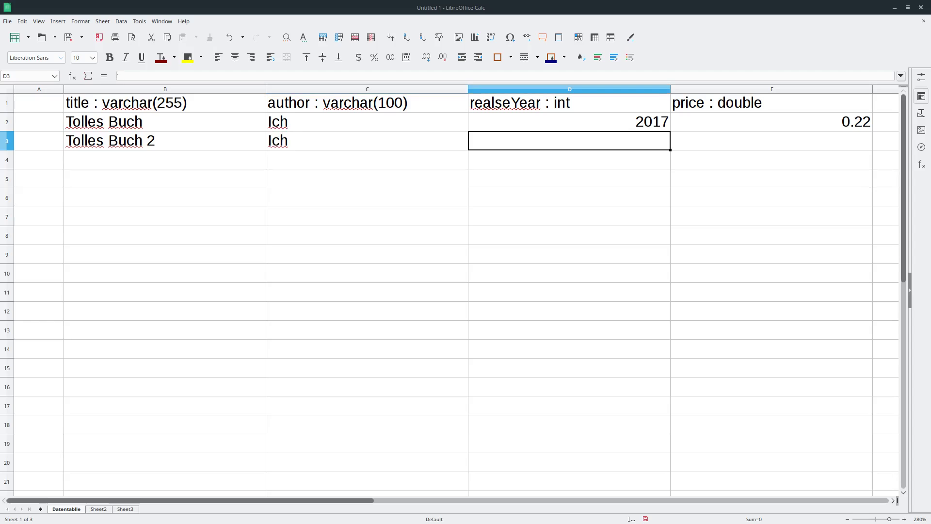
type("201")
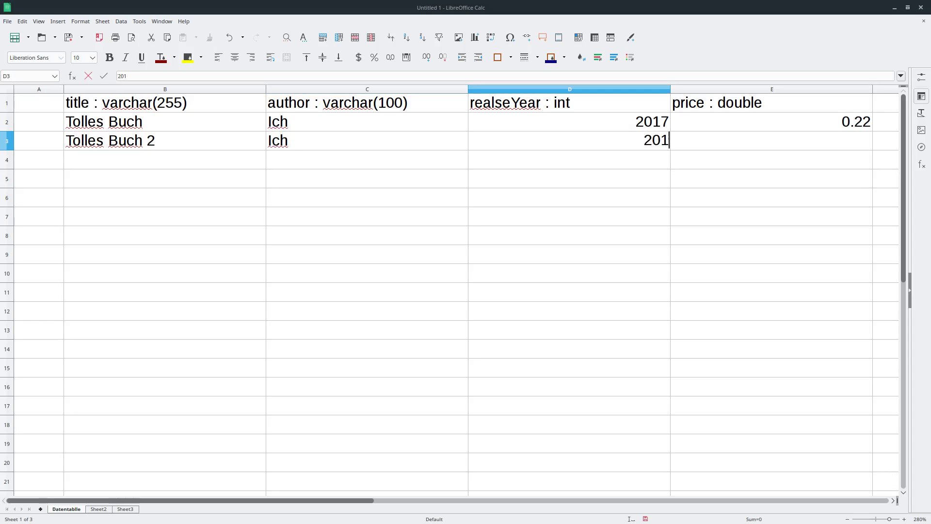
type("8")
key("Tab")
type("1")
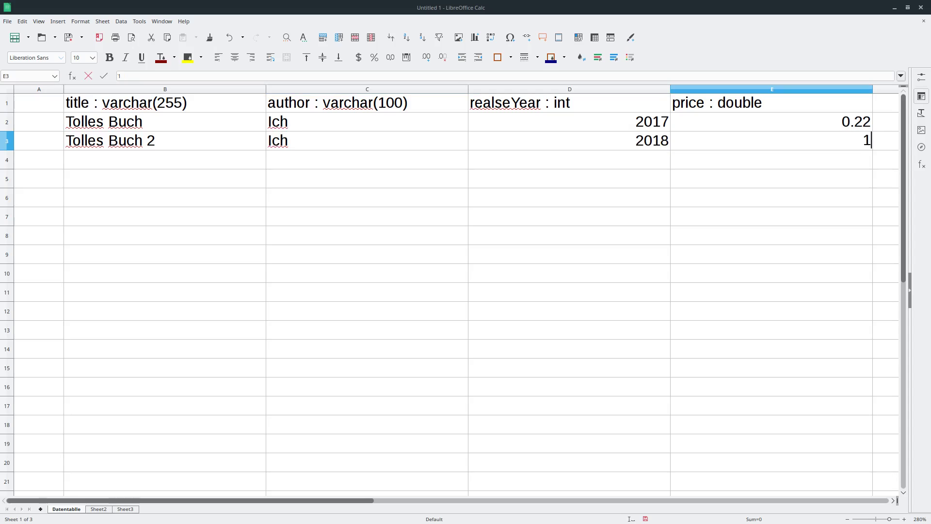
type(".00")
key("Return")
left_click(569, 140)
left_click(770, 141)
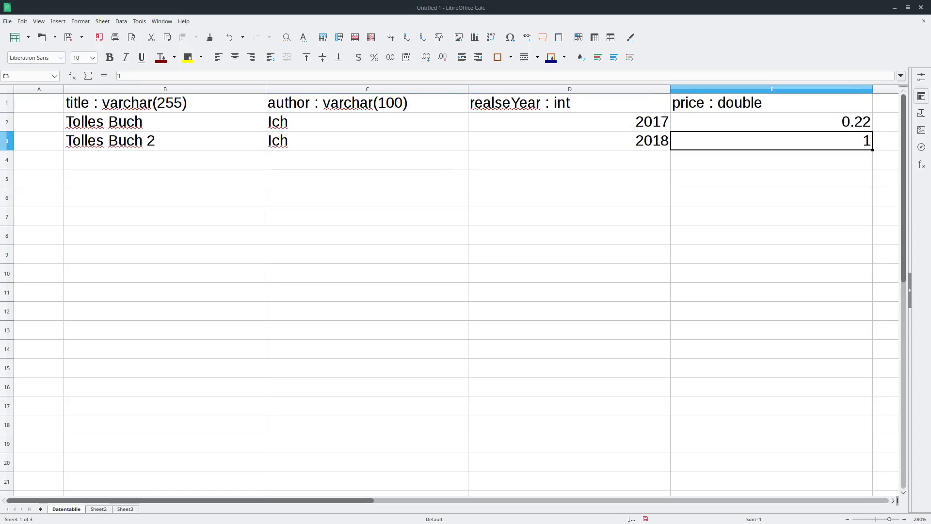
type("1,0")
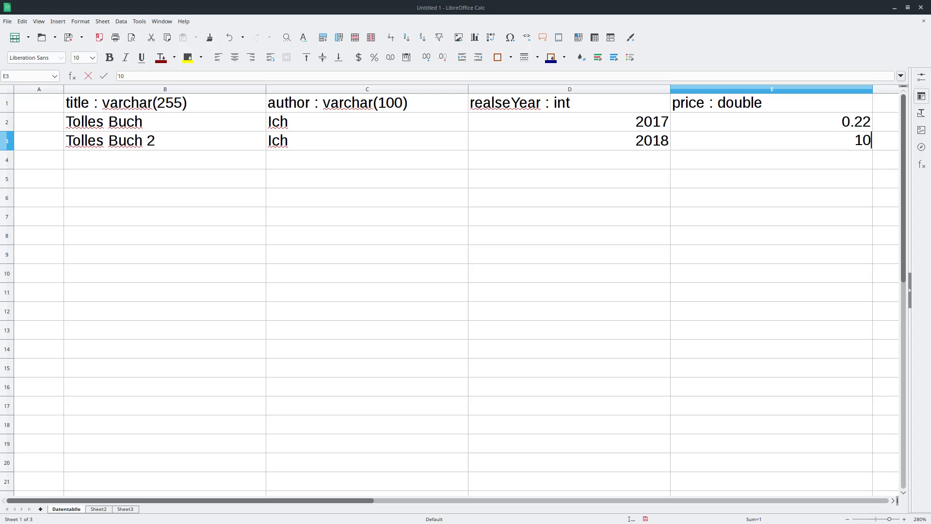
type("0")
key("Return")
left_click(771, 141)
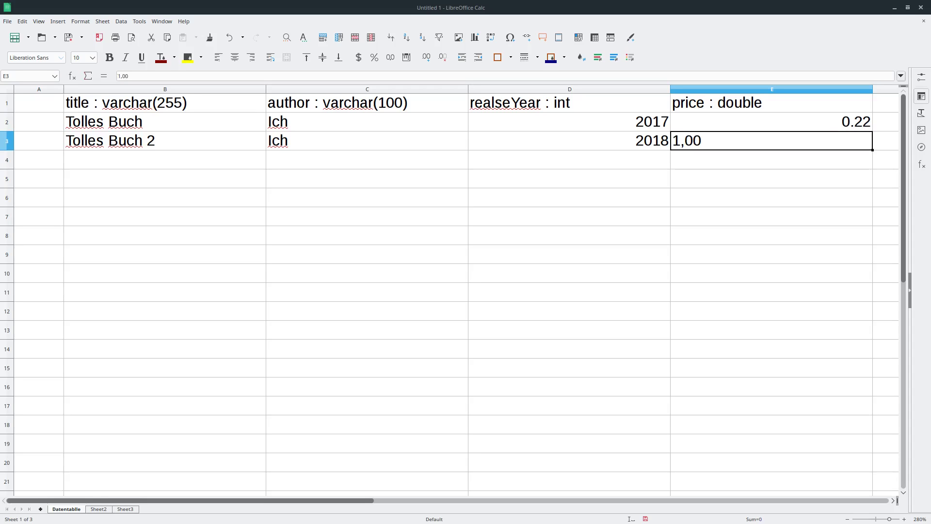
key("Return")
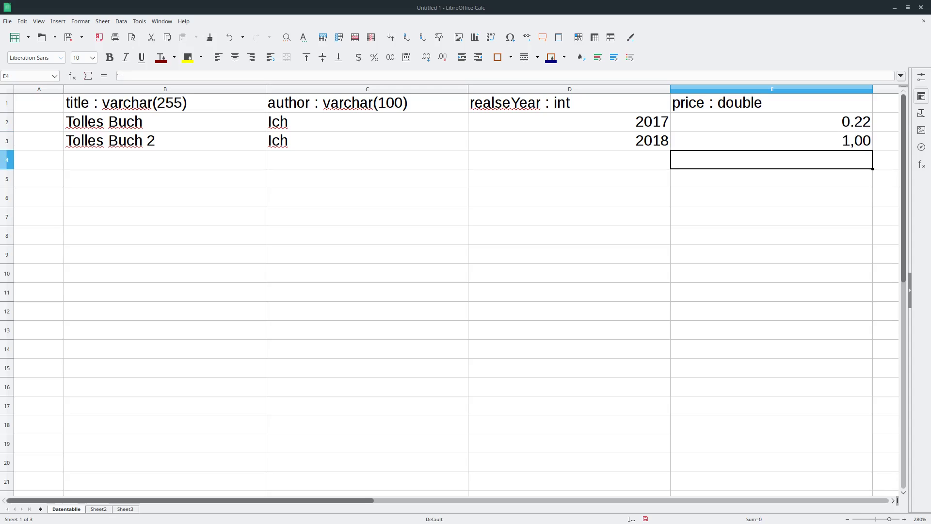
key("Up")
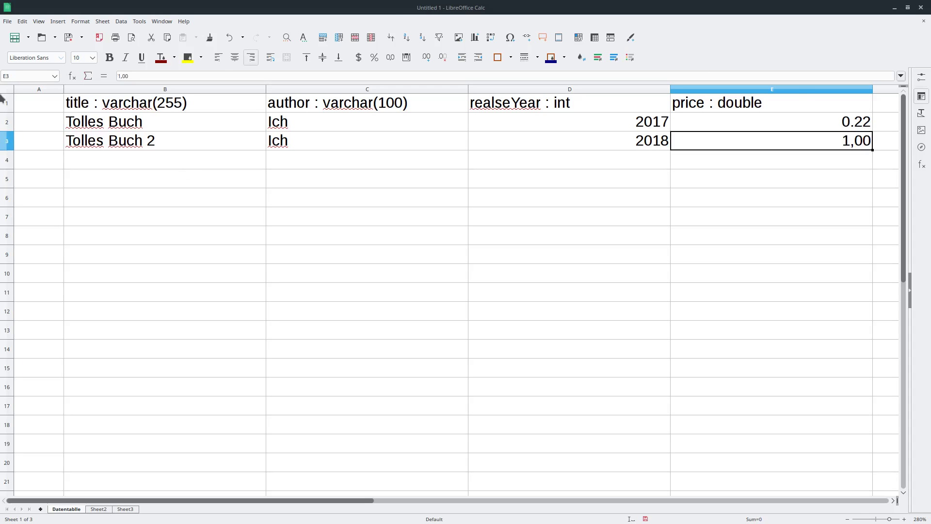
Step: Add row 4 with title Anderes Buch, author Jemand and release year 2001
left_click(159, 150)
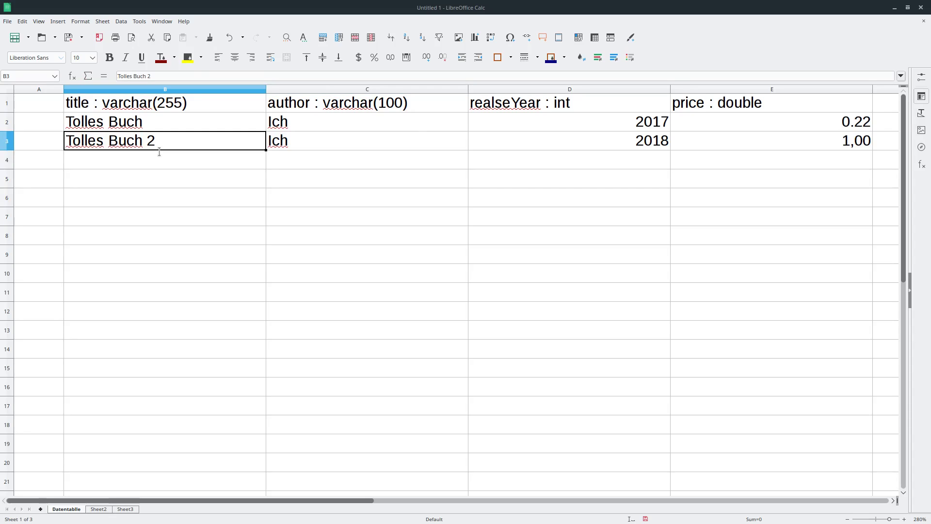
key("Down")
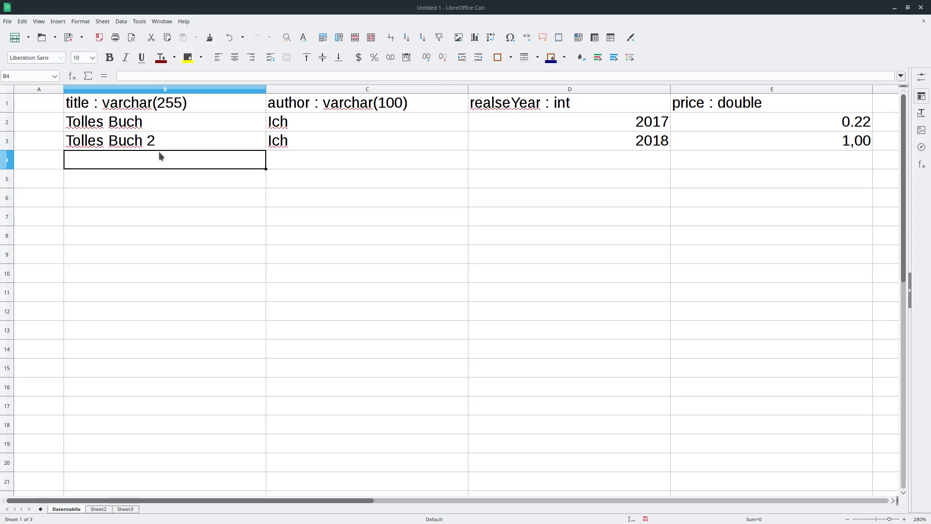
type("Anderes")
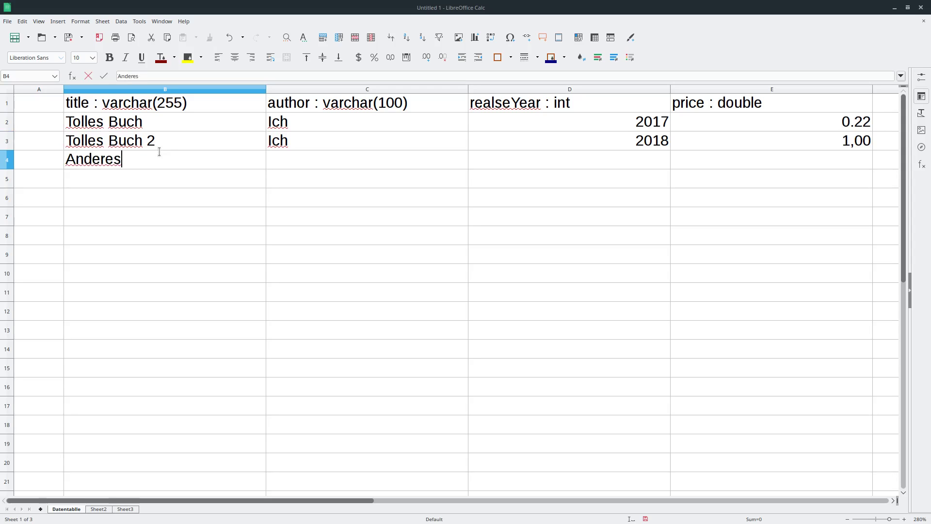
type(" Buch")
key("Tab")
key("Tab")
key("shift+Tab")
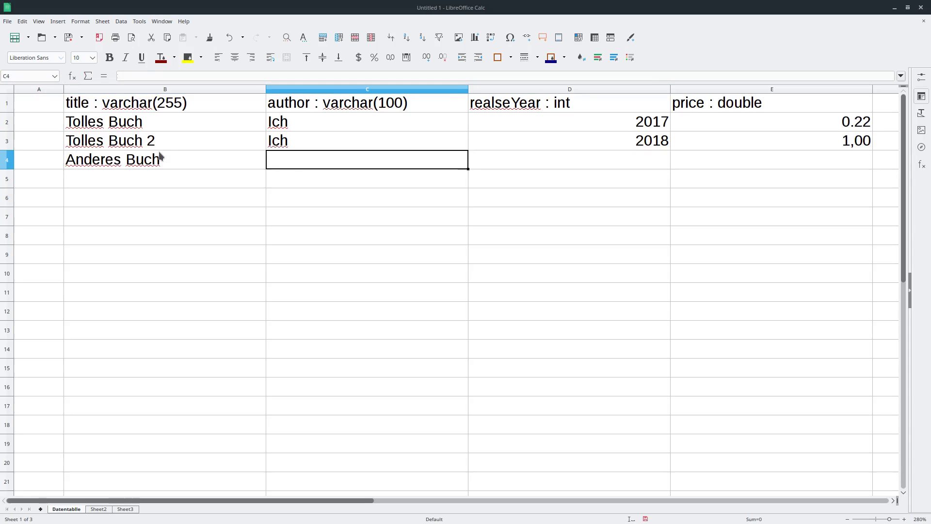
type("Jeam")
key("BackSpace")
key("BackSpace")
key("BackSpace")
type("am")
key("BackSpace")
key("BackSpace")
type("em")
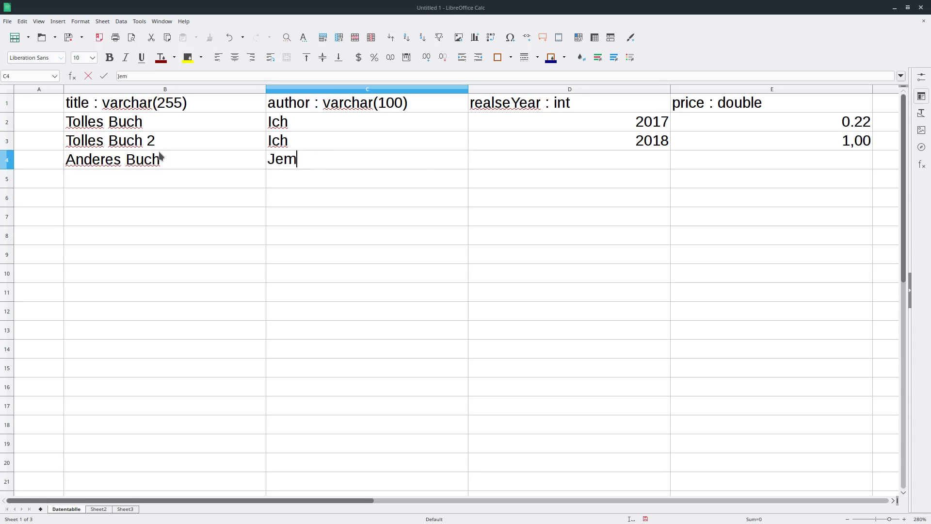
type("and")
key("Tab")
type("2")
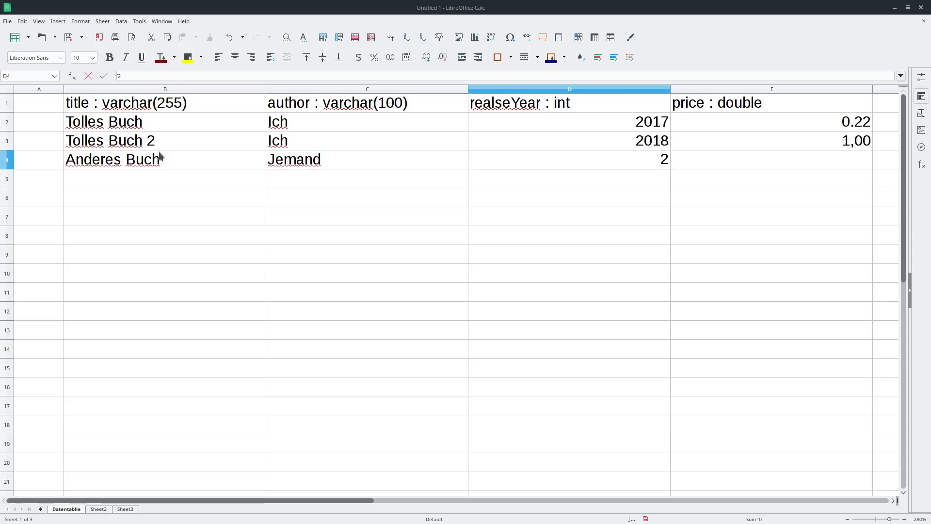
type("001")
key("Tab")
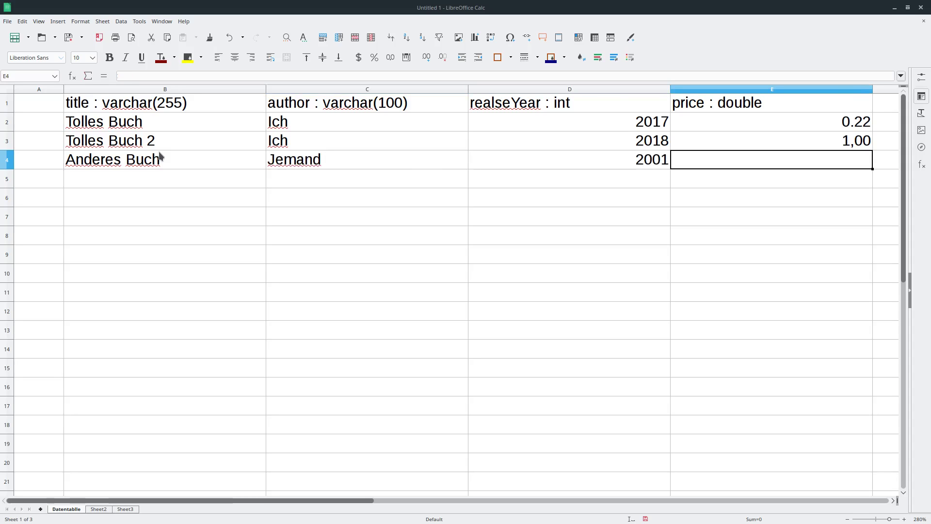
Step: Set the Anderes Buch price to 15,00, then return to the first column
type("15.00")
key("Return")
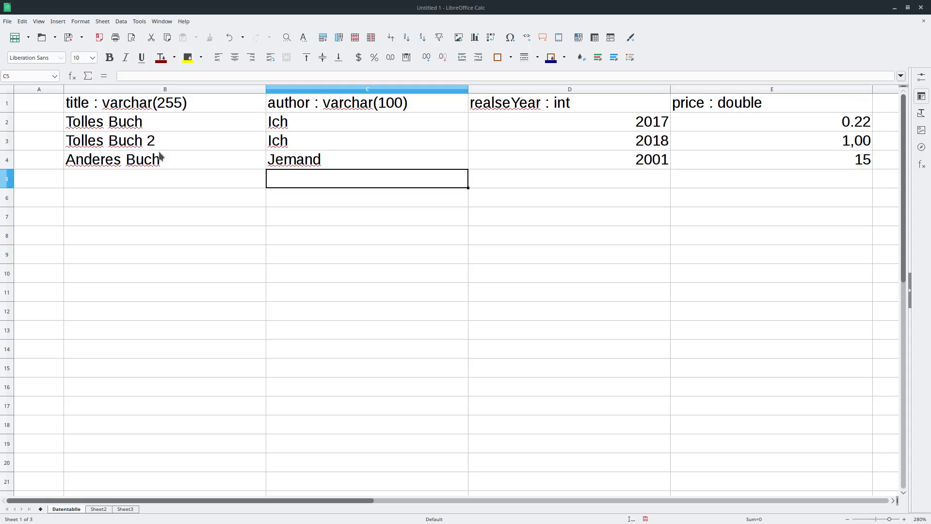
key("Up")
key("Right")
key("Right")
key("F2")
type(".")
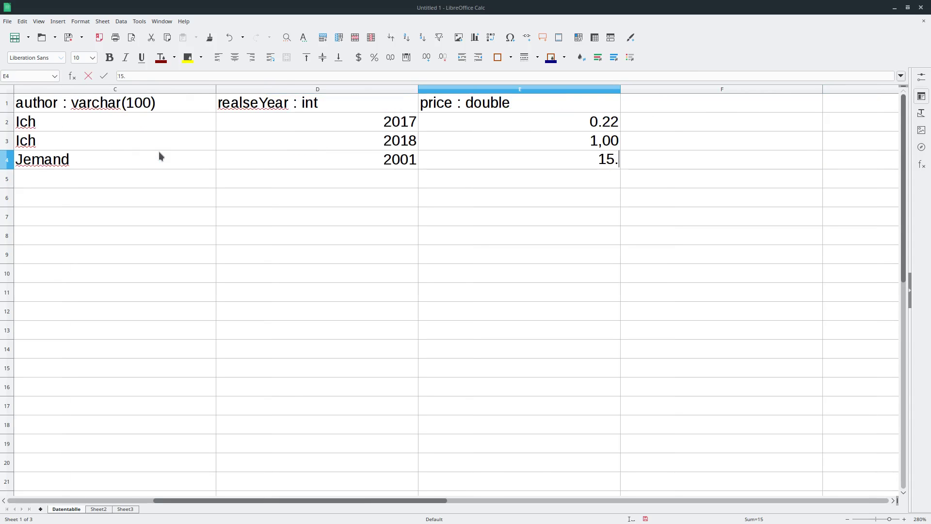
key("BackSpace")
type(",00")
key("Return")
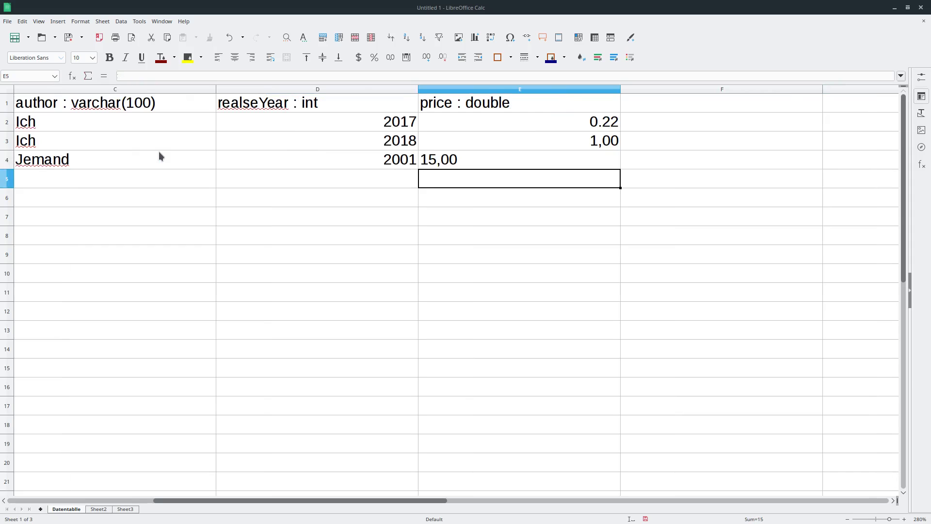
key("Up")
key("ctrl+z")
key("Home")
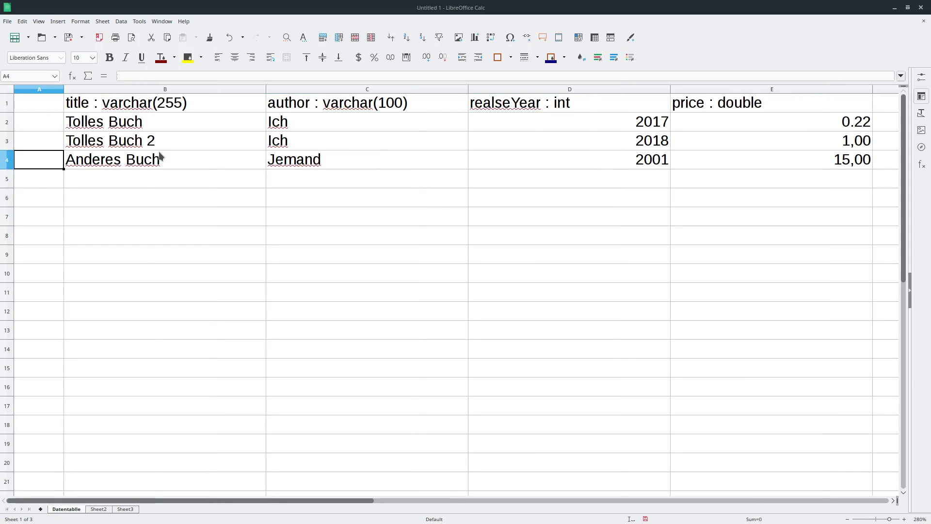
left_click(175, 184)
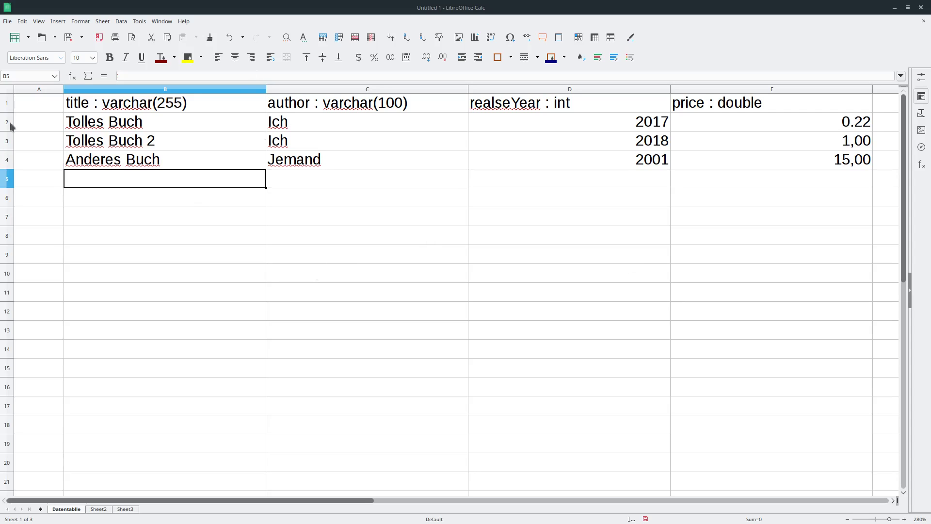
left_click_drag(7, 124, 8, 153)
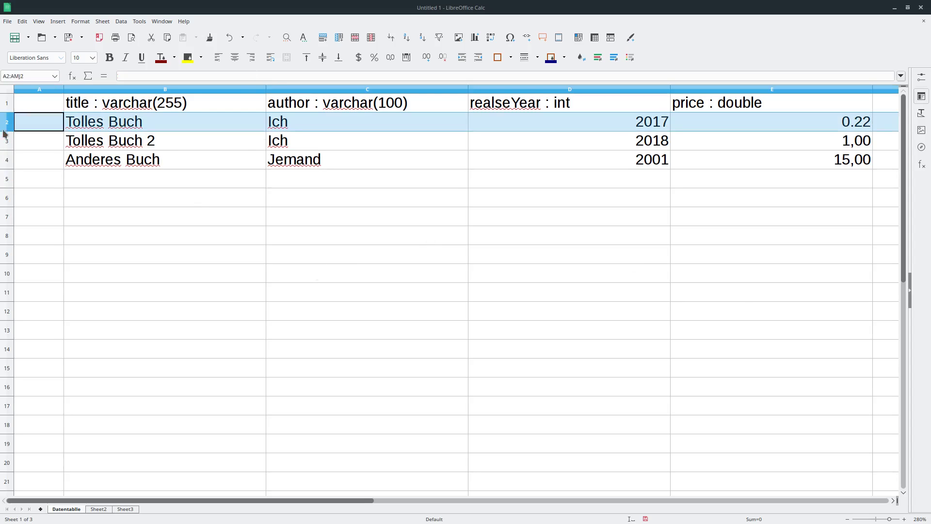
left_click(6, 159)
key("Delete")
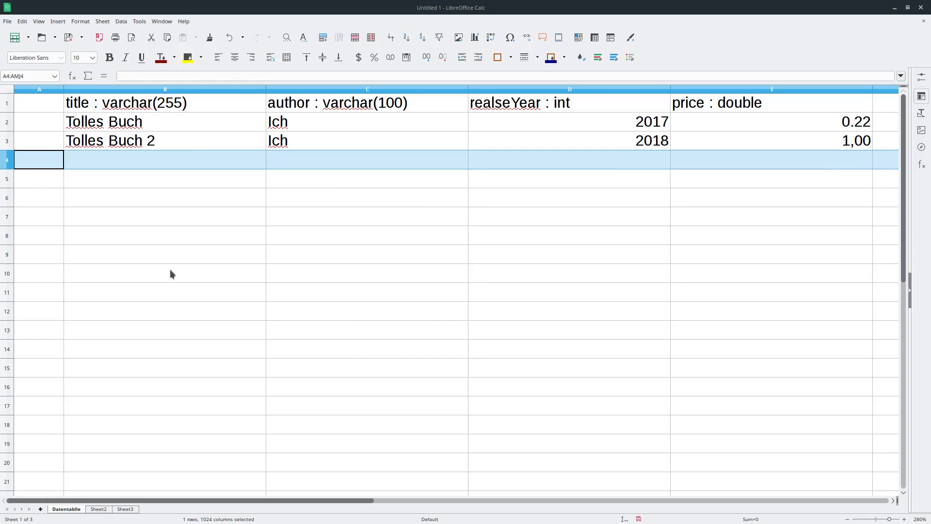
key("ctrl+z")
key("Up")
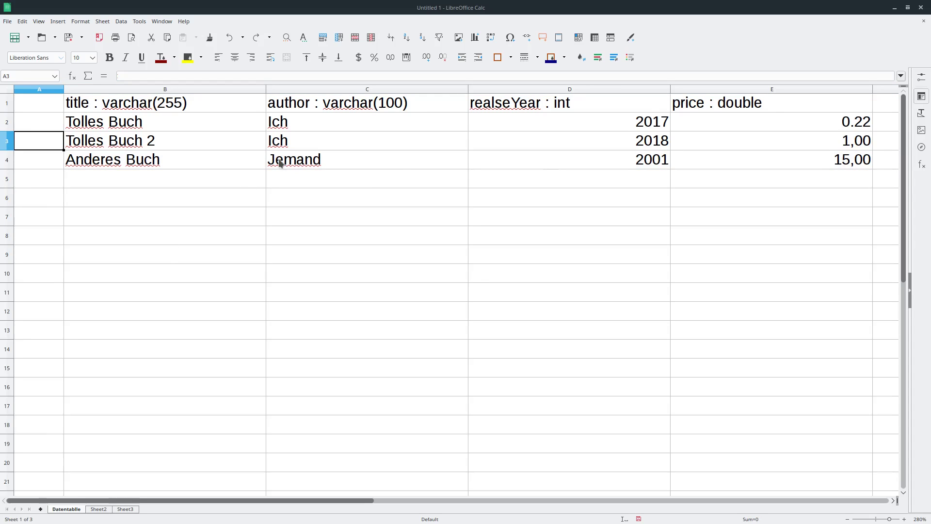
left_click(9, 159)
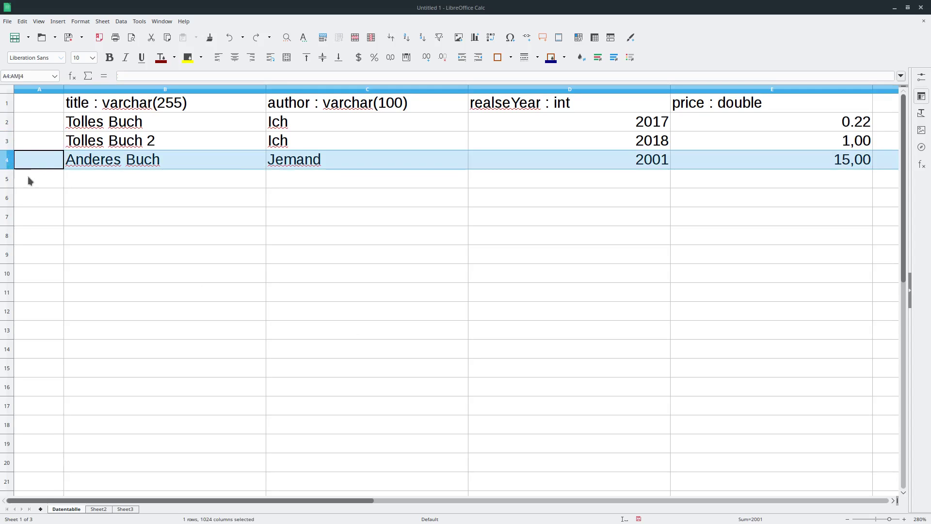
left_click_drag(7, 144, 10, 127)
key("Delete")
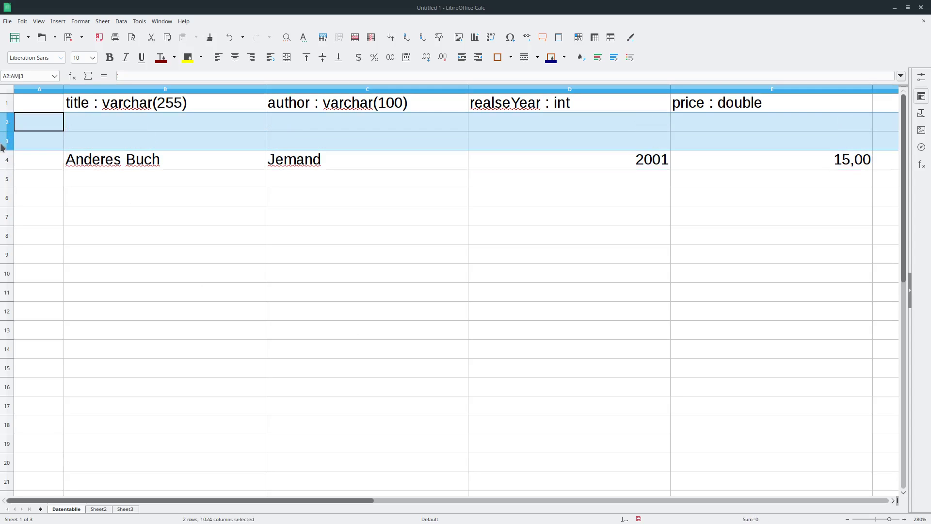
key("ctrl+z")
key("Up")
key("Down")
key("Down")
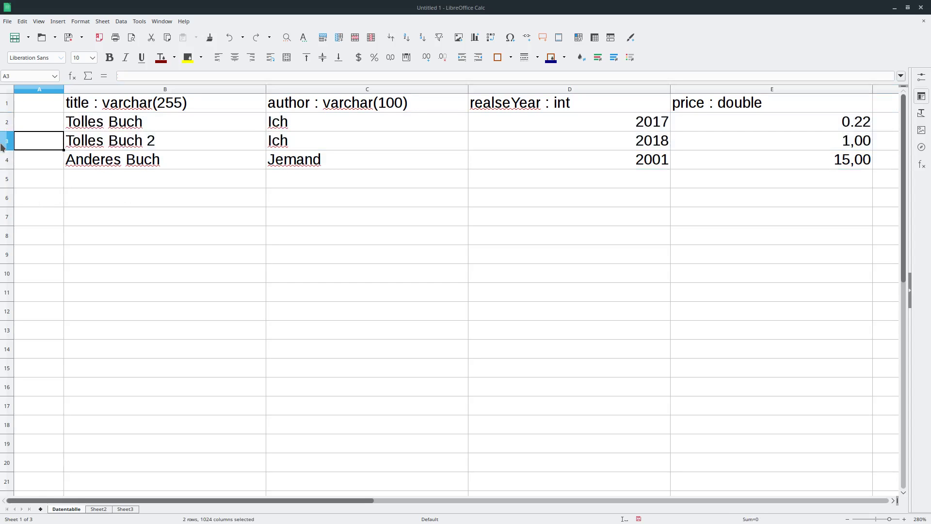
key("Right")
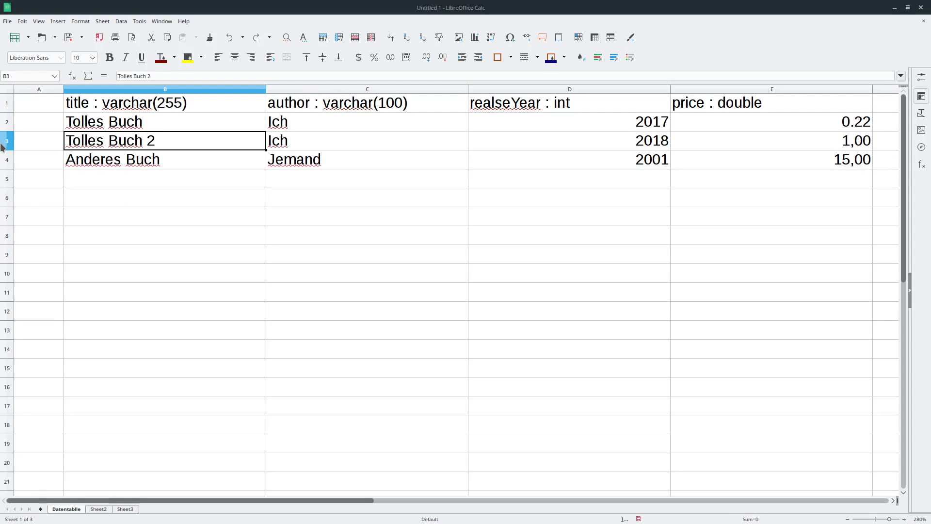
Step: Replace the Tolles Buch price 0.22 in E2 with 1,22, stored as a number
key("Right")
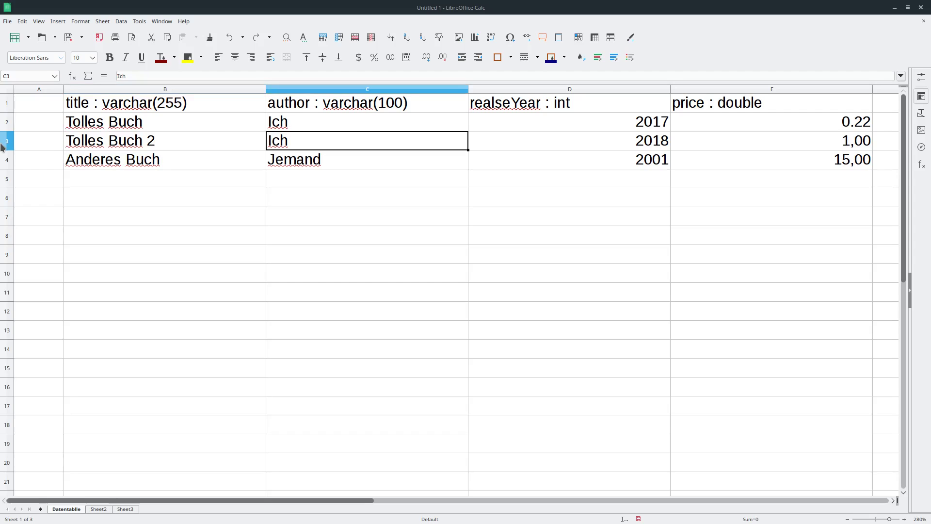
key("Right")
key("Right")
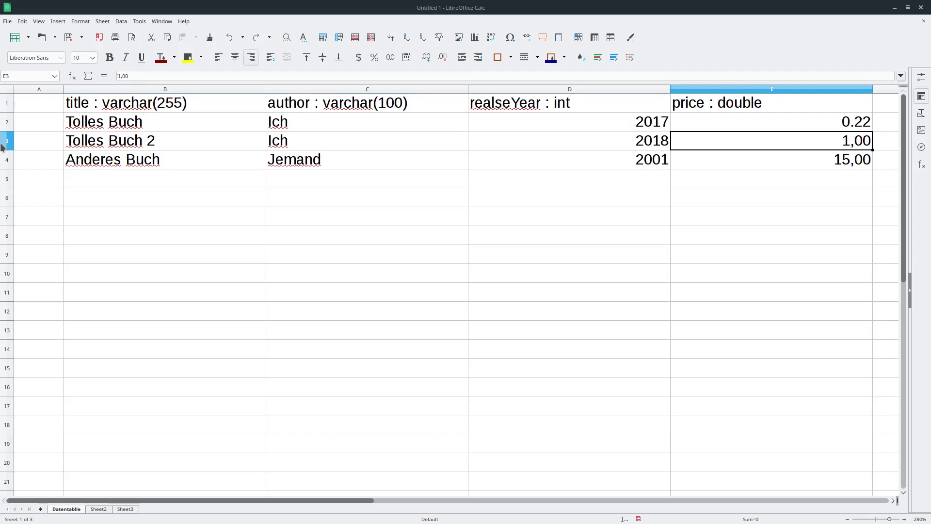
key("Up")
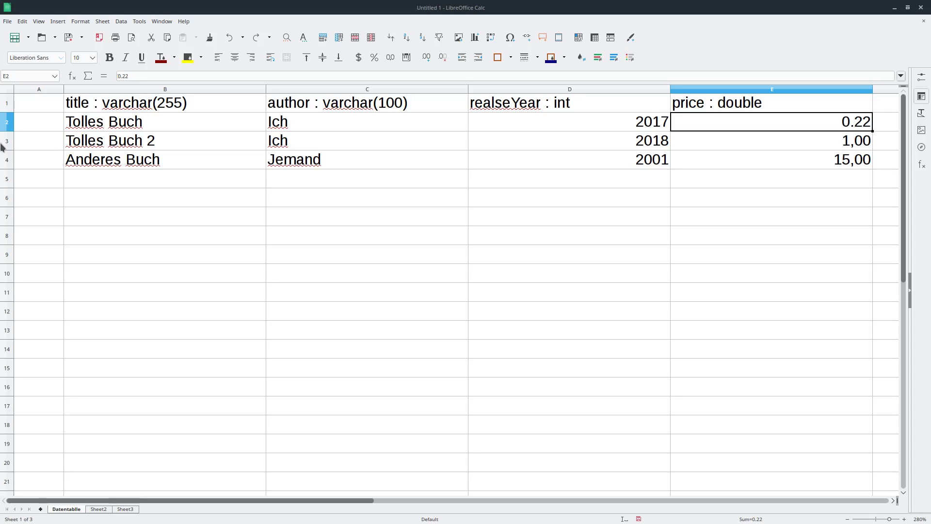
type("1,22")
key("BackSpace")
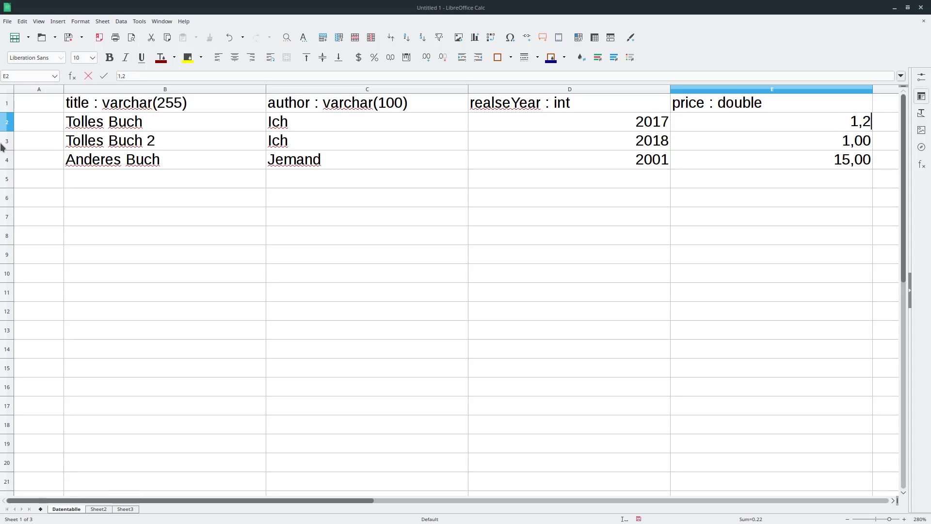
type("2")
key("Return")
key("Up")
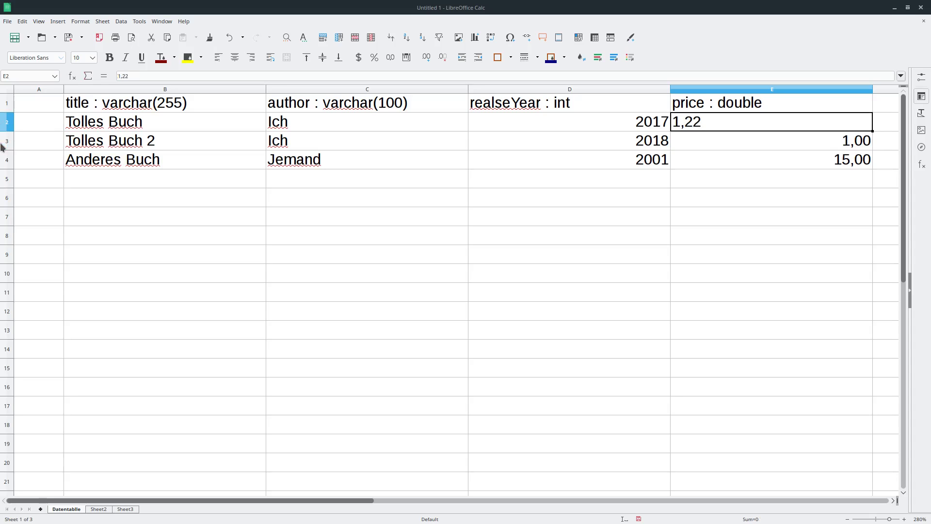
key("Escape")
key("Left")
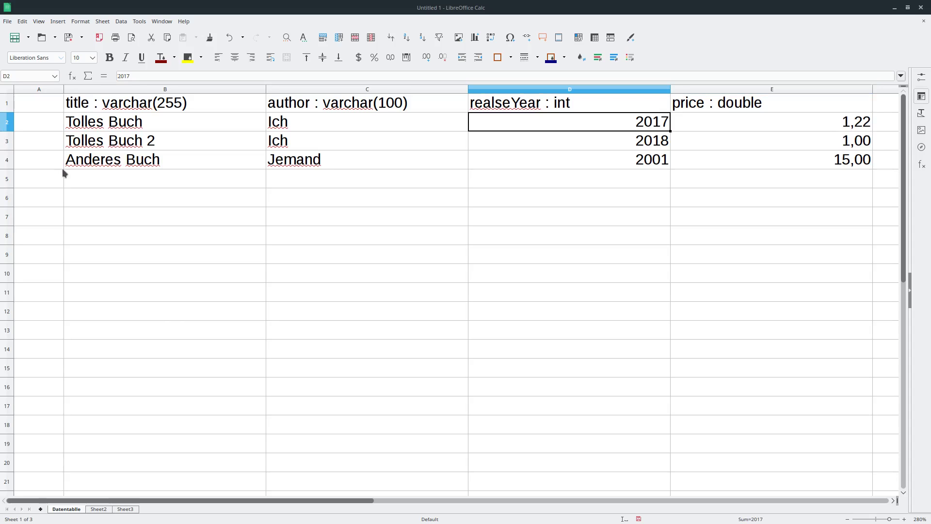
Step: Start row 5 with title Tolles Buch and author Jemand
left_click(95, 126)
left_click(92, 109)
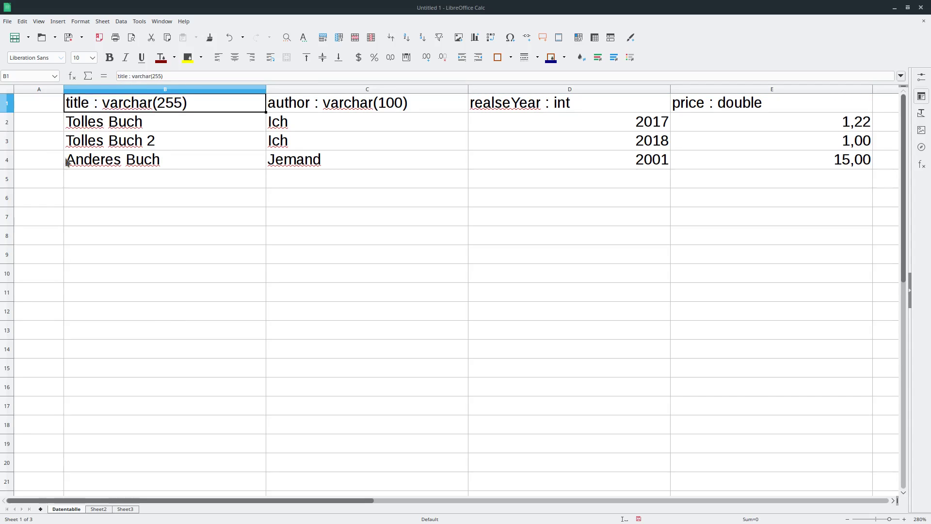
left_click(120, 129)
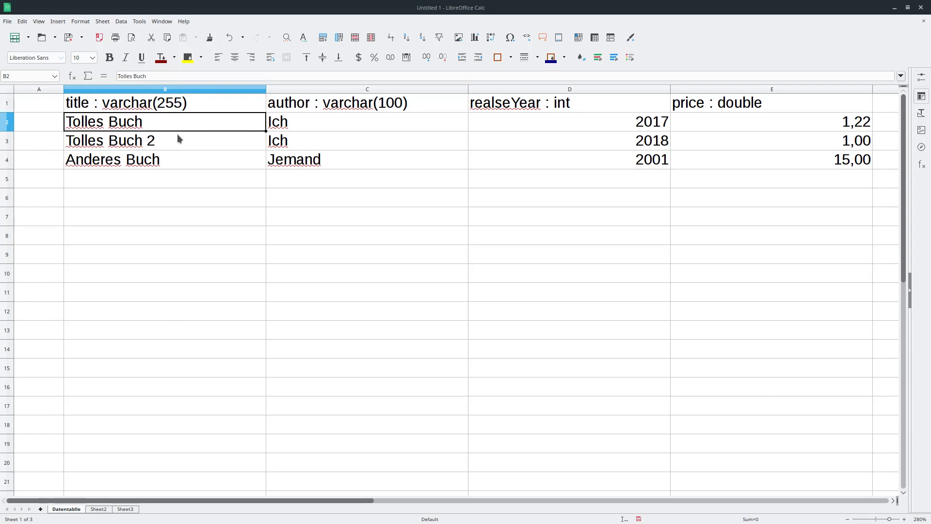
left_click(824, 121)
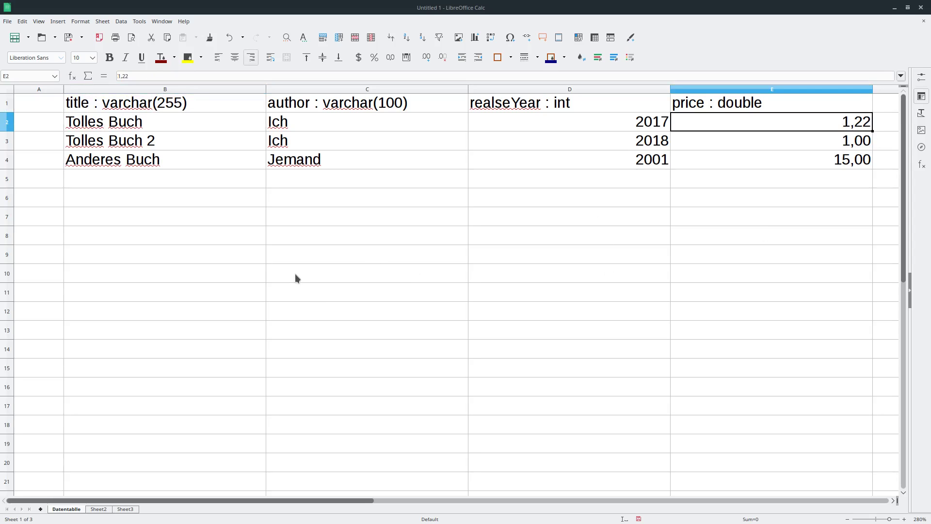
left_click(103, 179)
type("T")
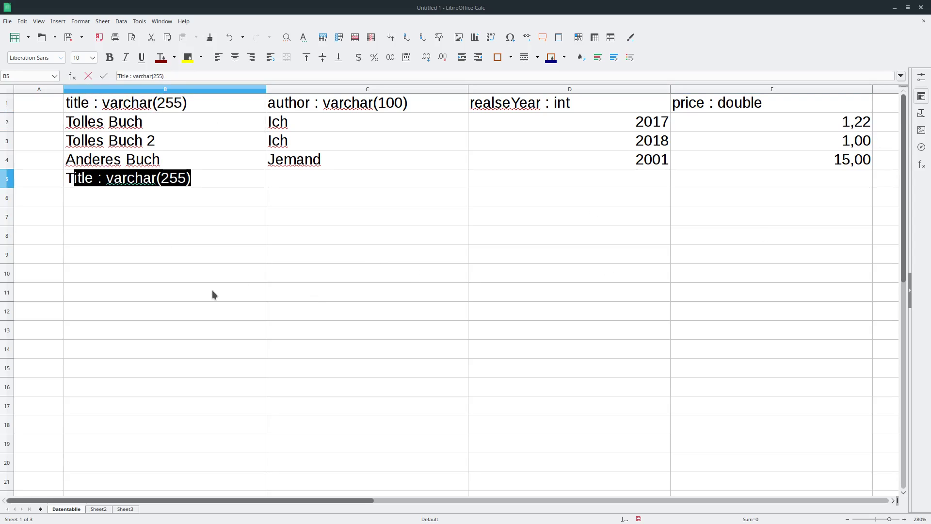
type("oll")
key("Tab")
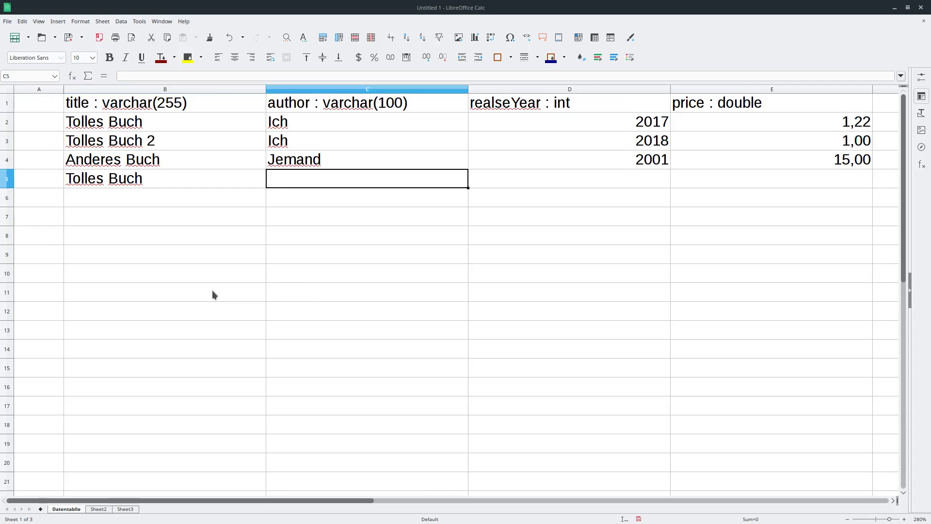
type("H")
key("BackSpace")
type("Jemand")
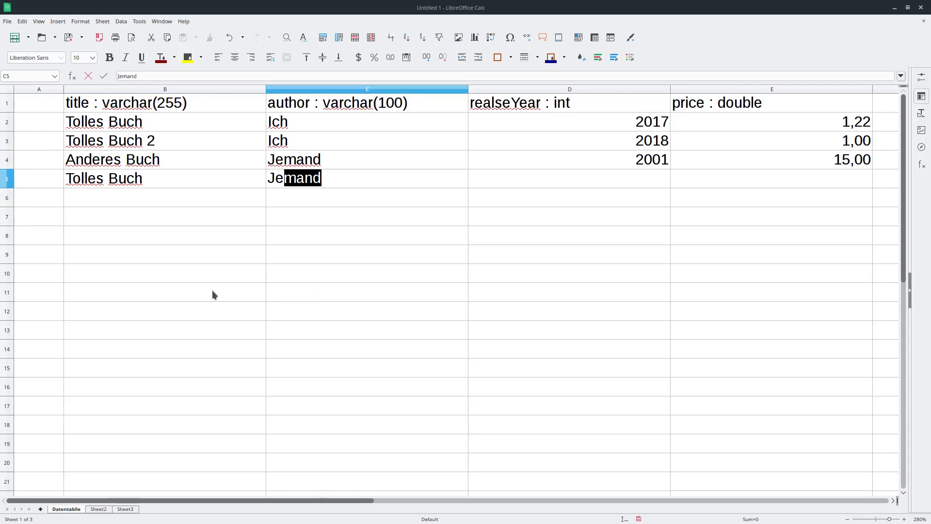
key("Tab")
Step: Give the new row release year 2005 and price 5,00
key("Down")
key("Up")
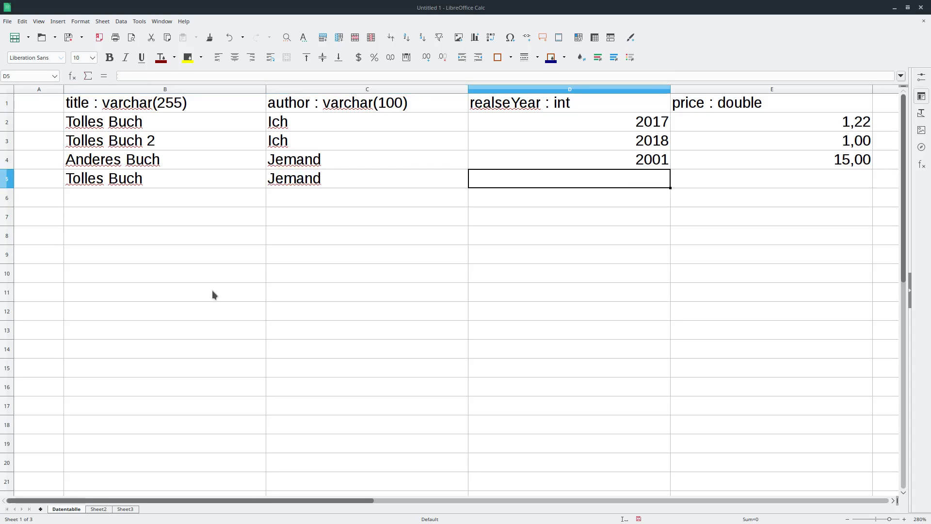
type("20")
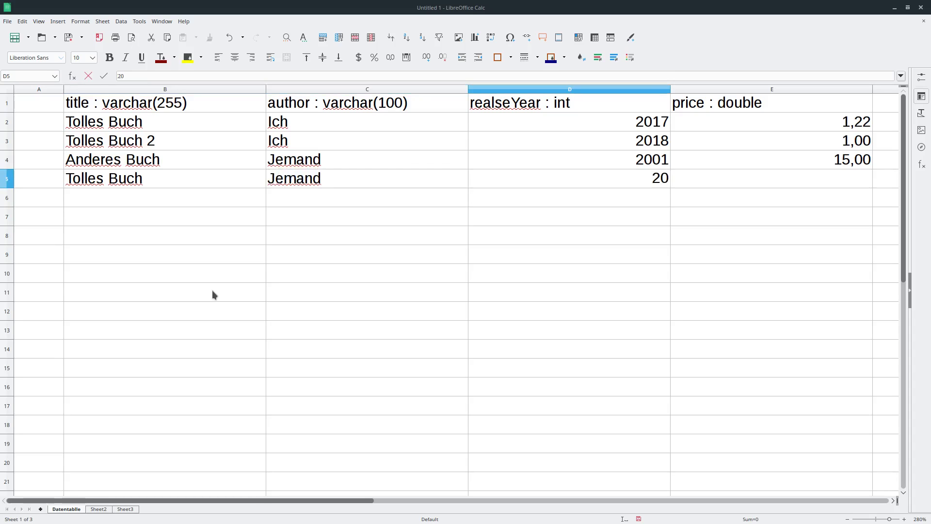
type("05")
key("Tab")
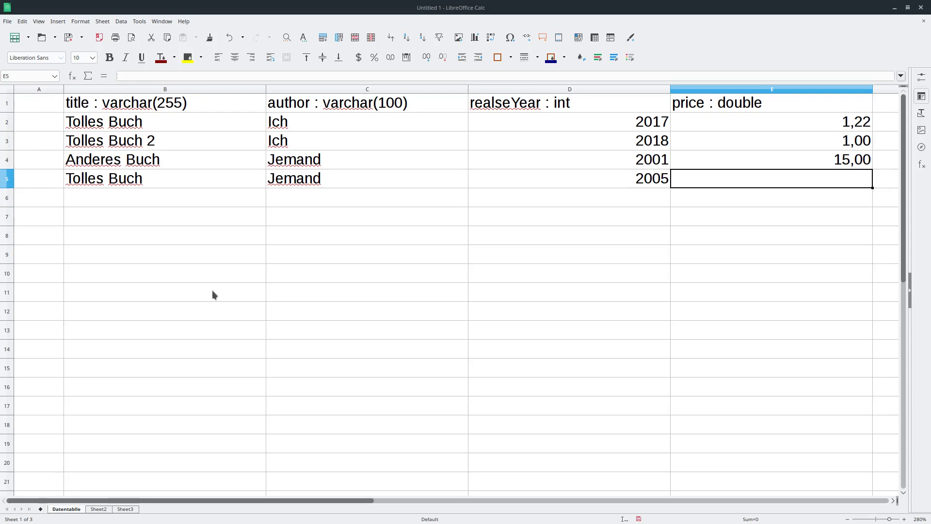
type("5,00")
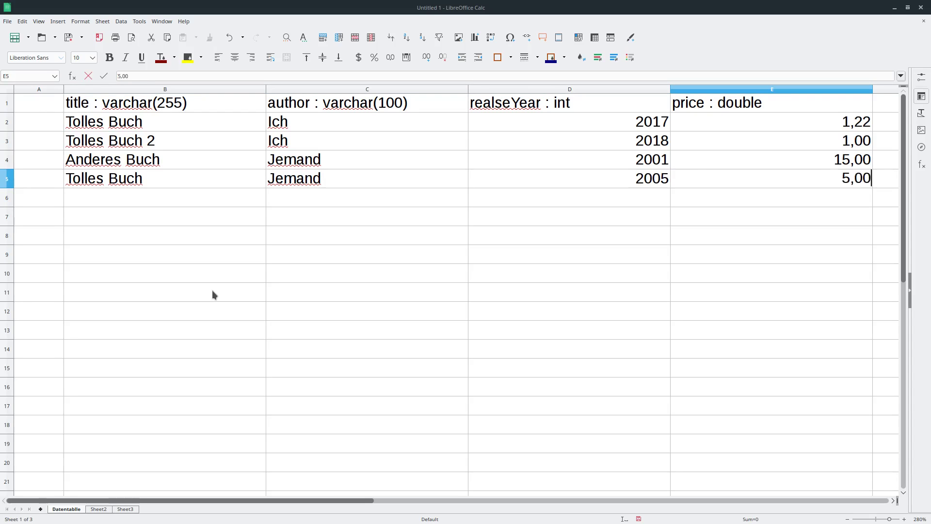
key("Return")
key("Up")
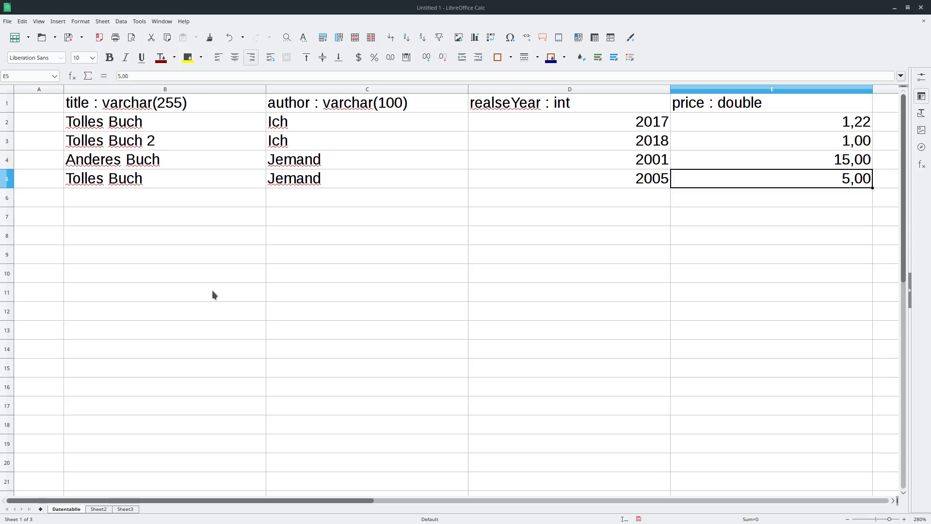
left_click(158, 182)
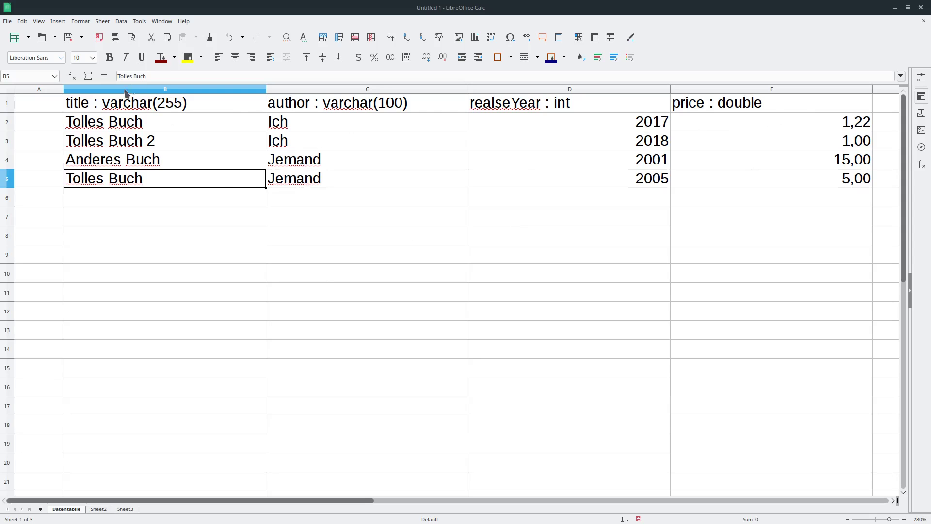
left_click(112, 122)
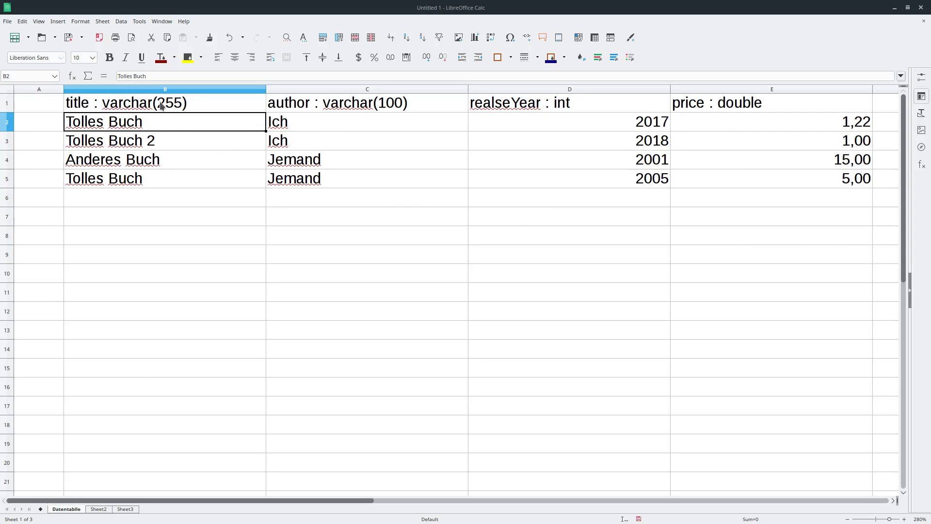
left_click(349, 109)
left_click(558, 119)
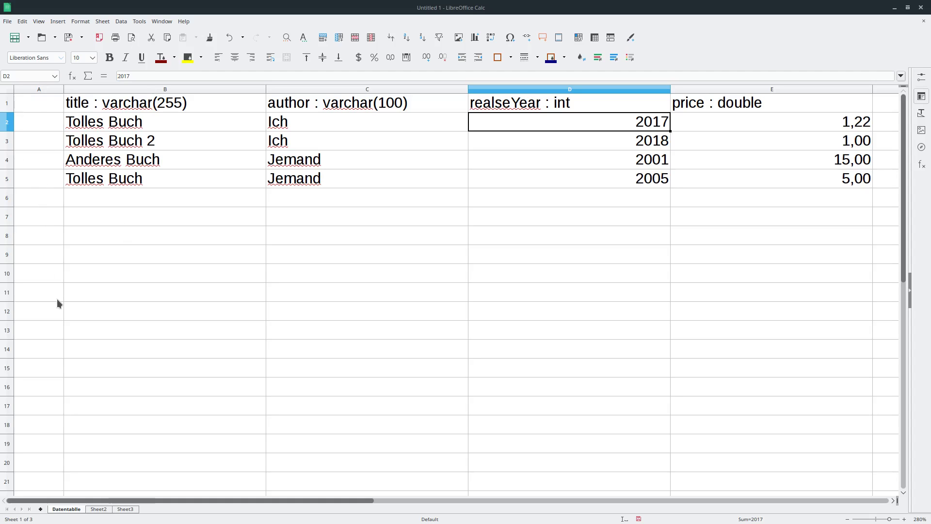
Step: Put the header 'id' in A1 and number the book rows 1, 2, 3, 4
left_click(45, 106)
type("id")
key("Return")
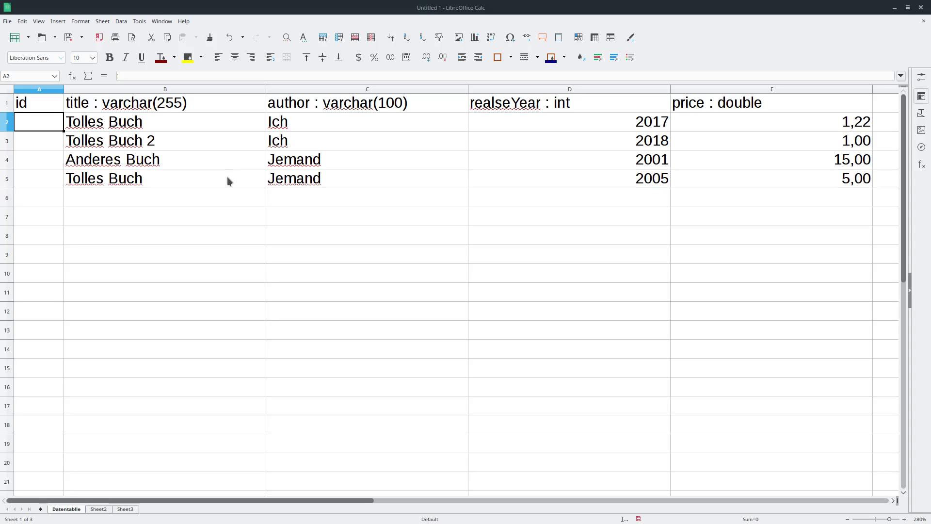
type("1")
key("Return")
type("2")
key("Return")
type("3")
key("Return")
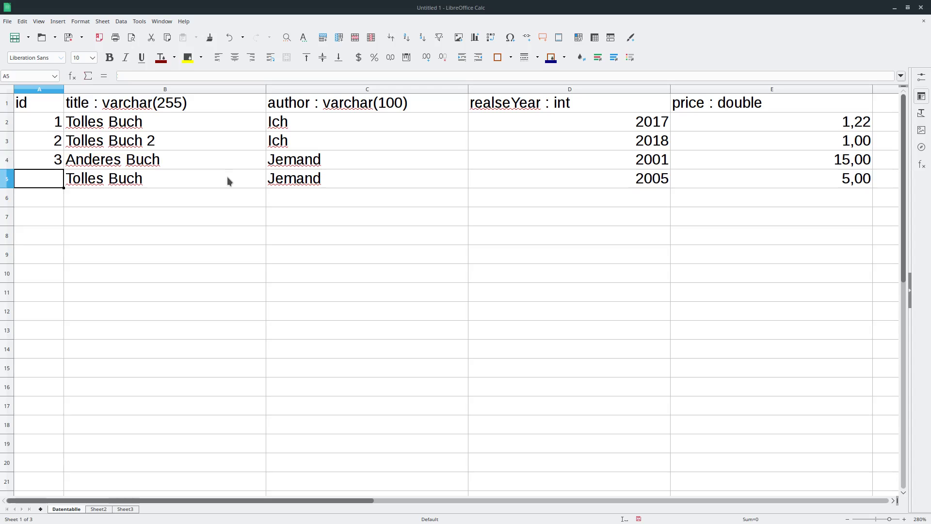
type("4")
key("Return")
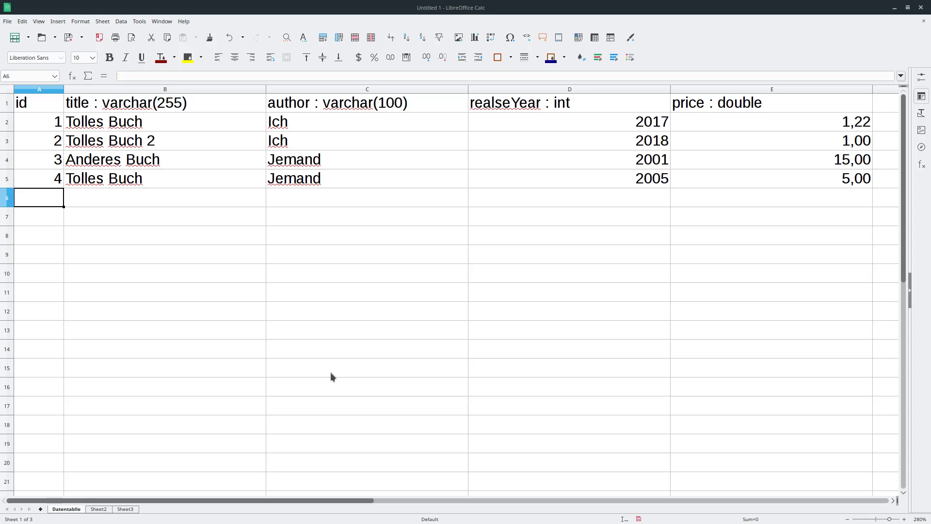
Step: Copy the row 5 book record into row 6 and change its id to 5
left_click(141, 200)
left_click(673, 230)
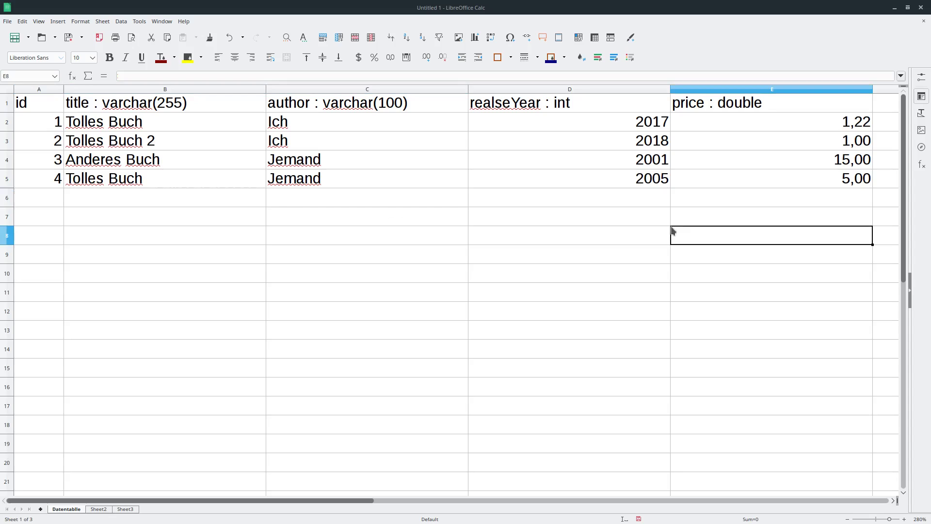
left_click(509, 213)
left_click(817, 199)
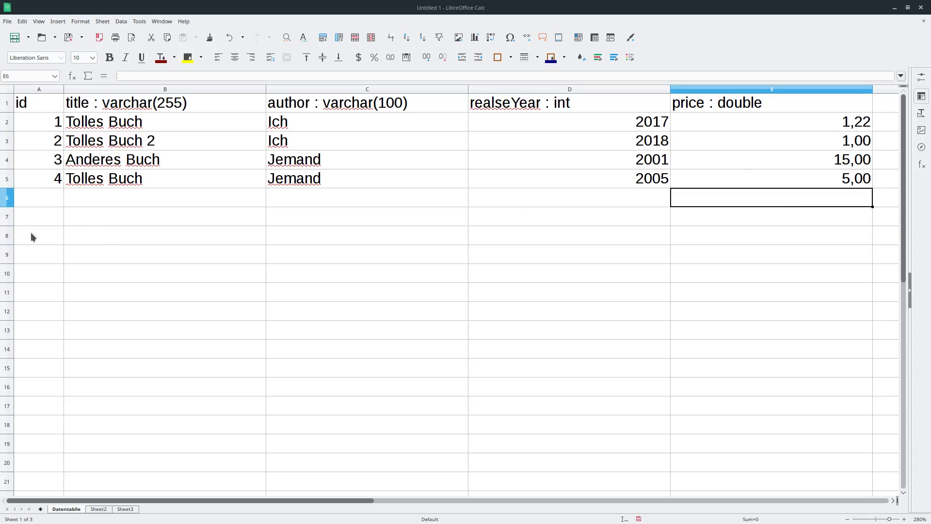
left_click(57, 181)
right_click(52, 194)
left_click(34, 201)
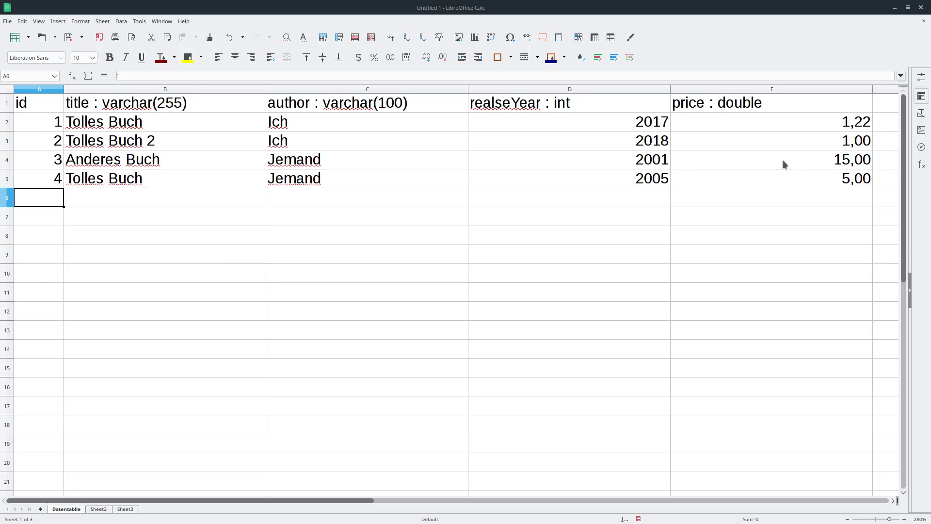
left_click(36, 177)
key("ctrl+shift+Right")
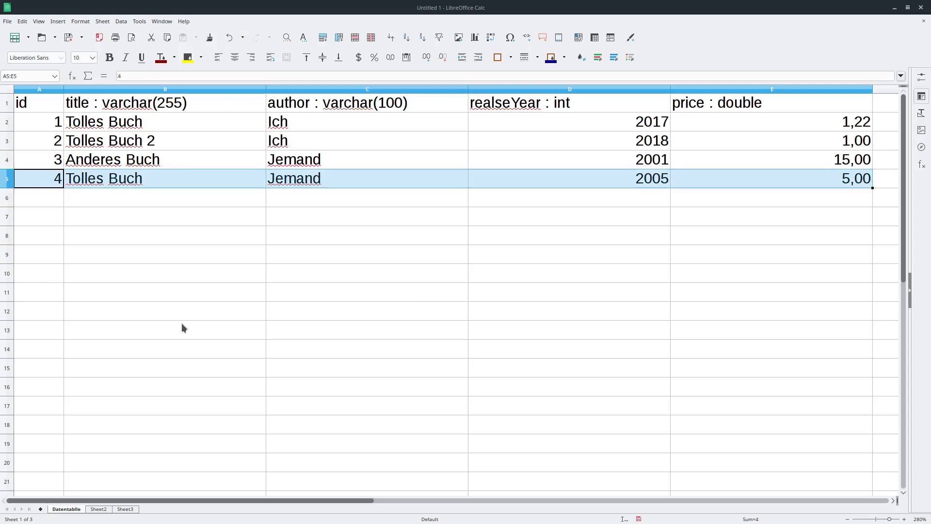
key("ctrl+c")
key("Down")
key("ctrl+v")
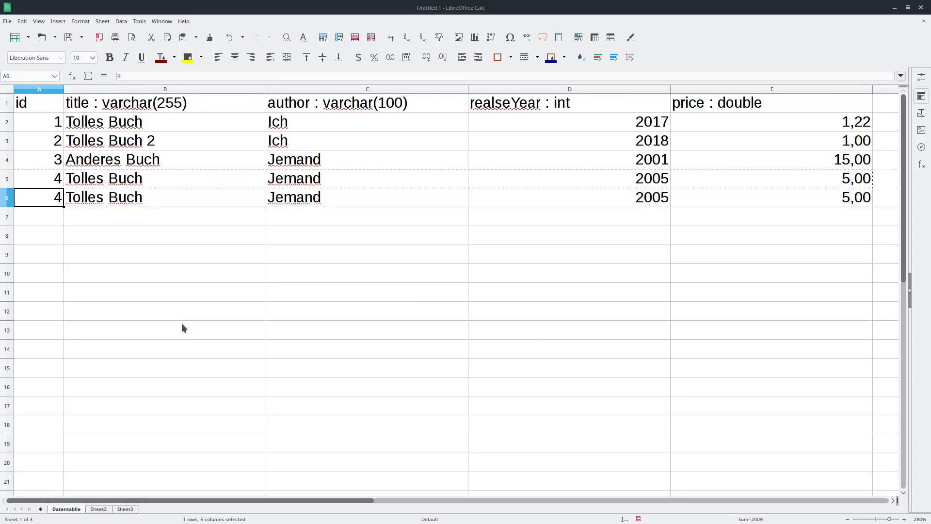
type("5")
key("Return")
Step: Review the two Tolles Buch rows cell by cell, from id through price 5,00
right_click(181, 324)
key("Escape")
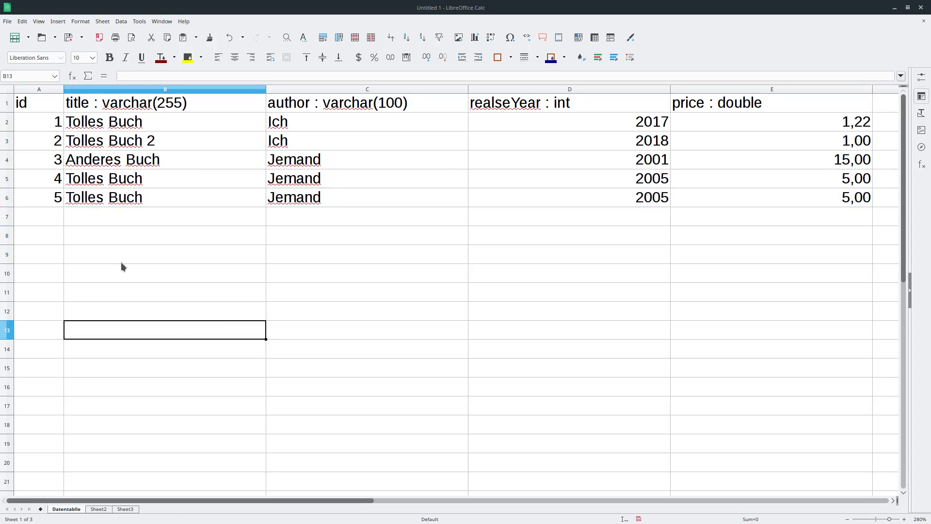
left_click(97, 214)
left_click(36, 204)
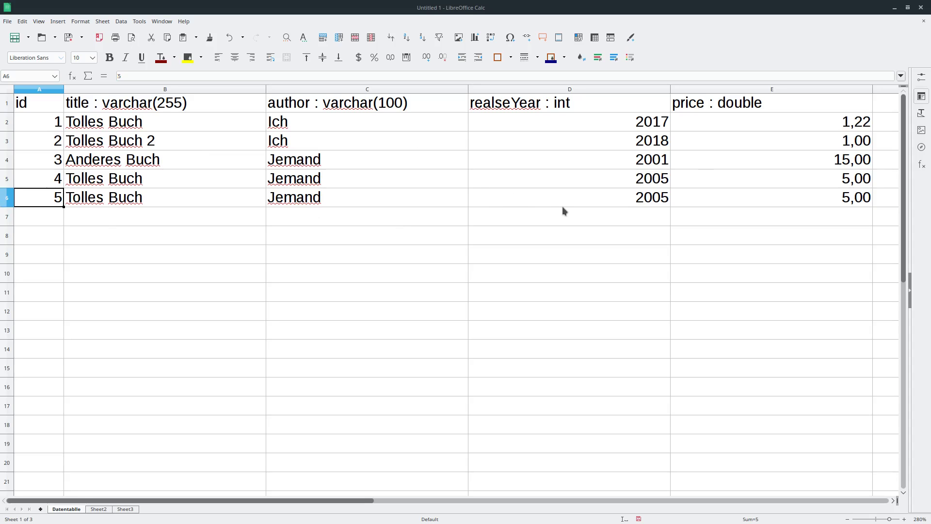
left_click(273, 180)
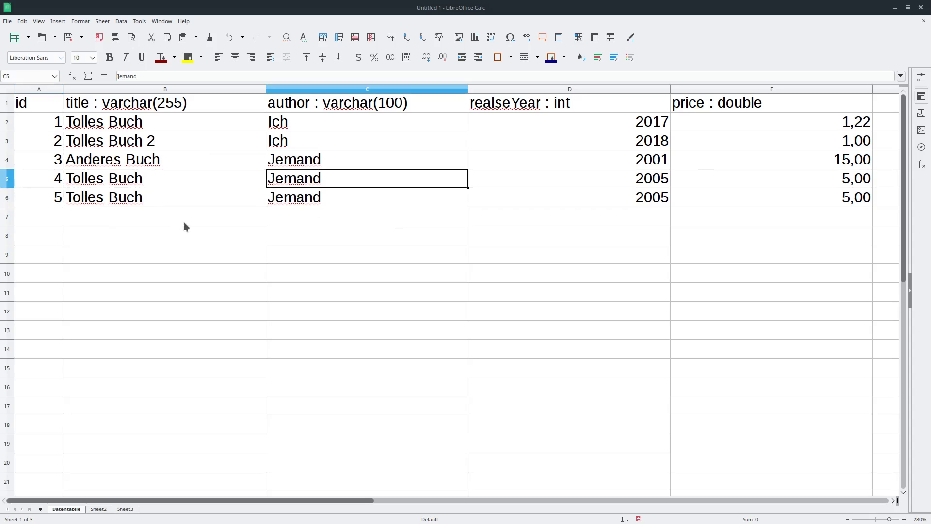
left_click(141, 185)
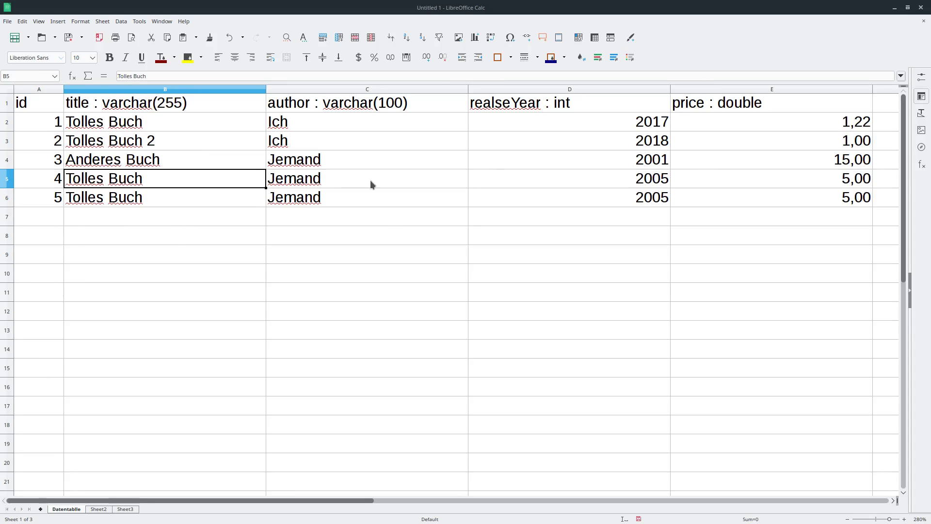
left_click(813, 171, "shift")
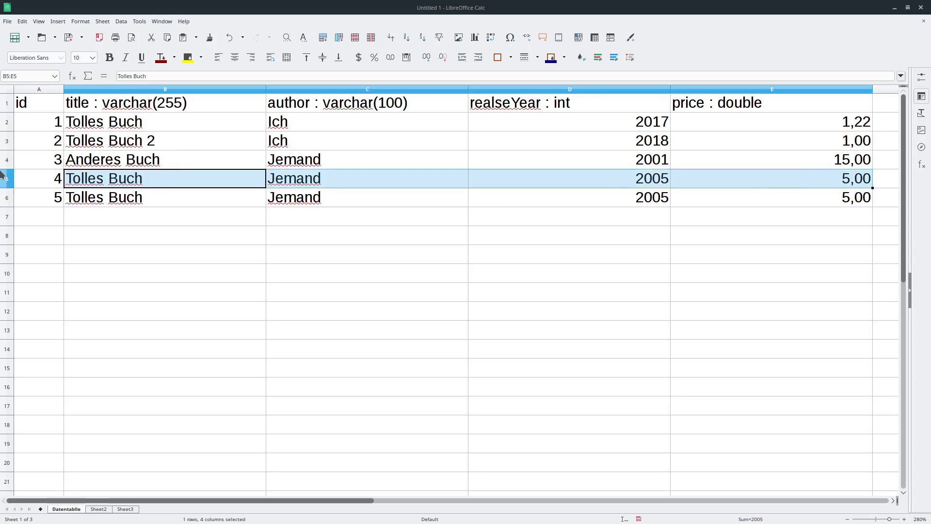
left_click(91, 182)
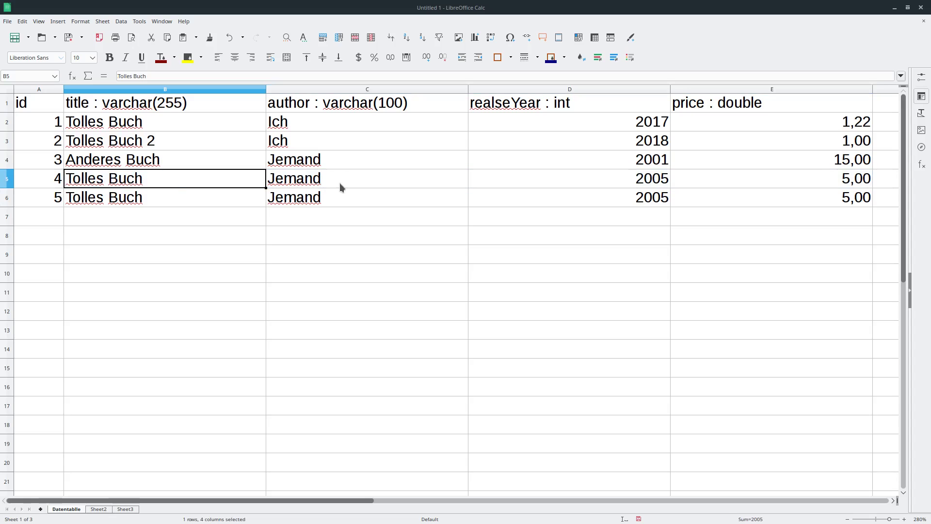
left_click(337, 185)
left_click(615, 184)
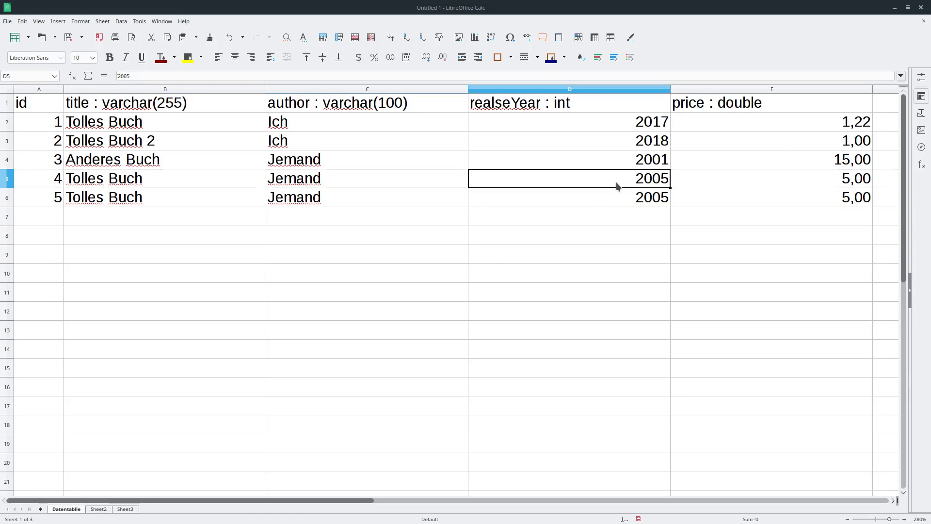
left_click(704, 178)
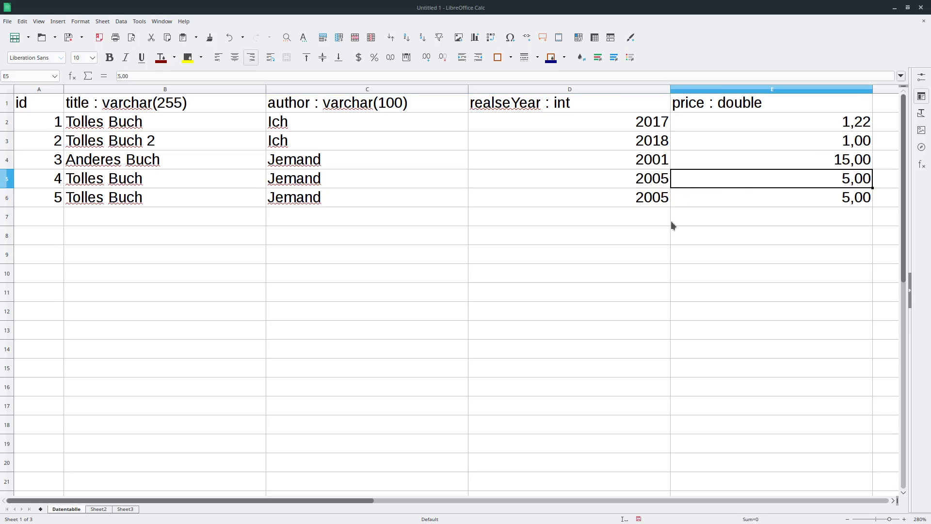
left_click_drag(46, 178, 713, 200)
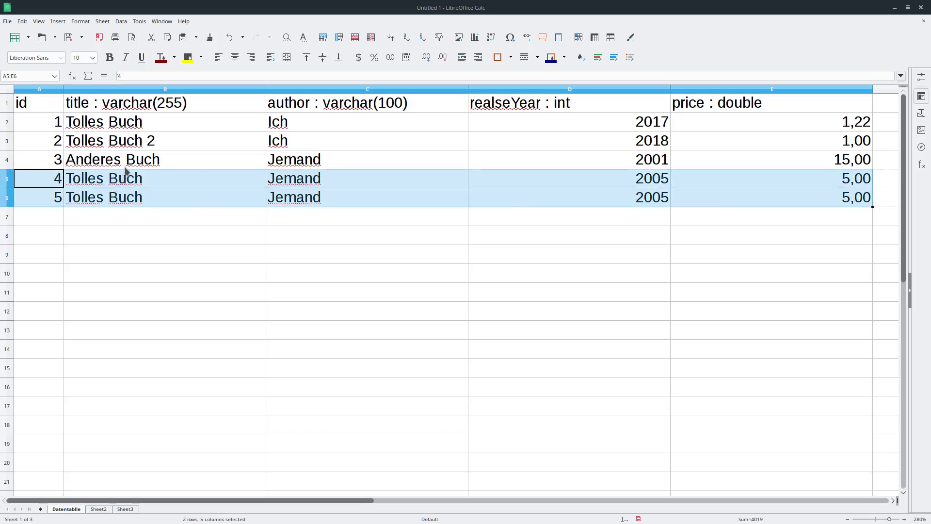
left_click(73, 192)
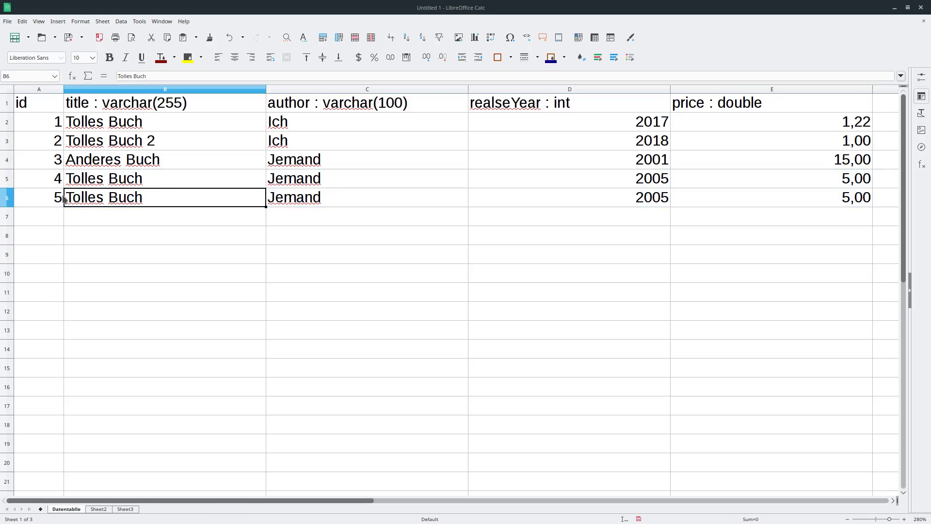
left_click(62, 196)
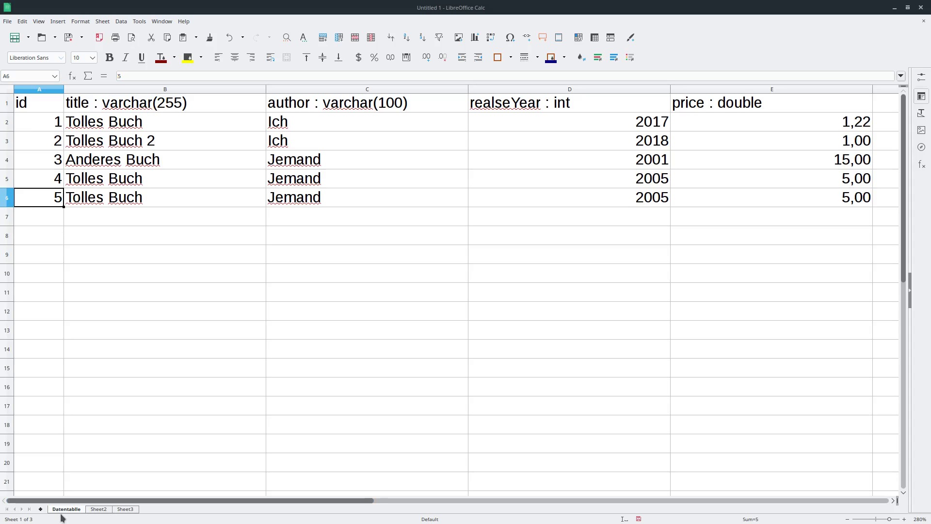
left_click(113, 253)
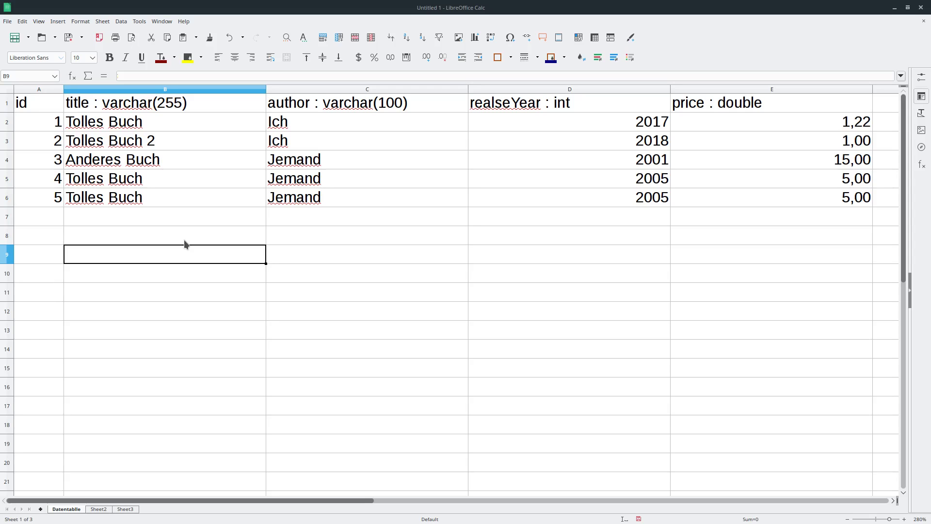
Step: Rename the Datentablle sheet to 'BUch'
double_click(67, 509)
type("BUch")
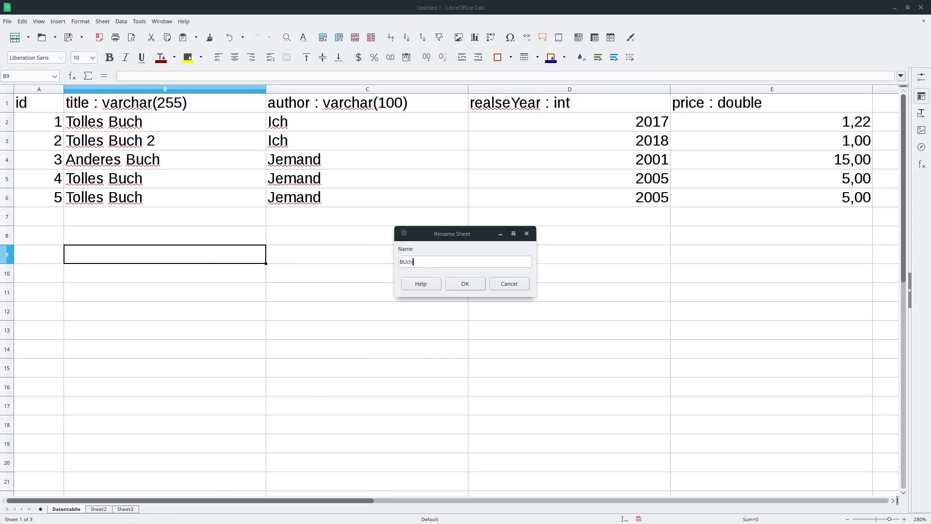
key("Return")
Step: Rename Sheet2 to 'Filme'
double_click(83, 509)
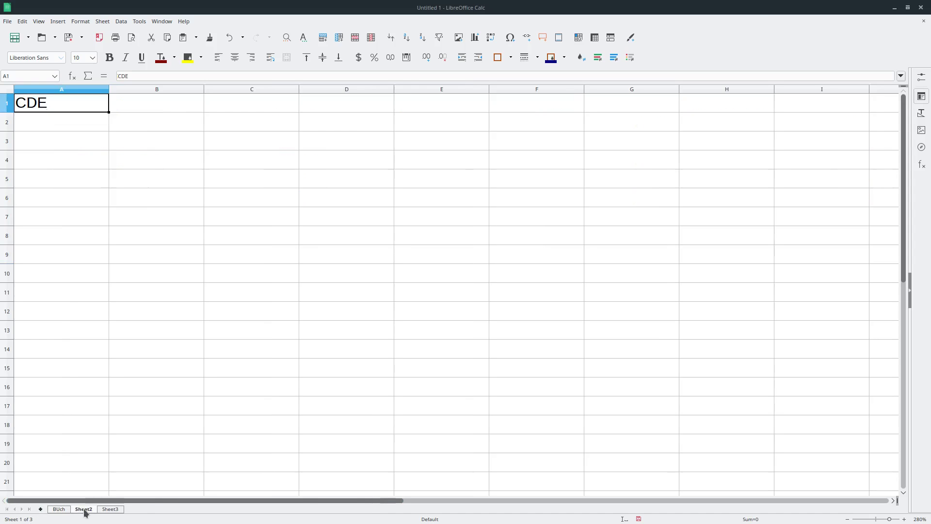
type("M")
key("BackSpace")
type("H")
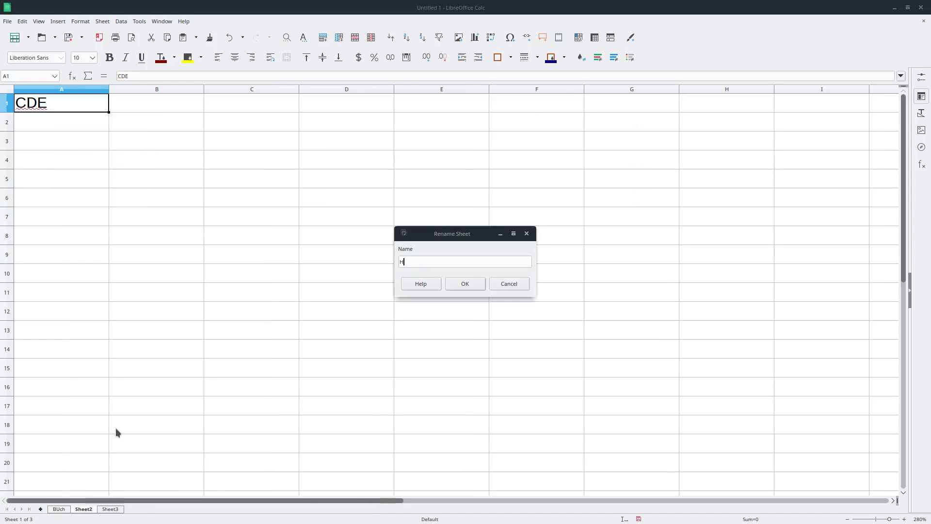
key("BackSpace")
type("Fil")
key("BackSpace")
key("BackSpace")
type("ilme")
key("Return")
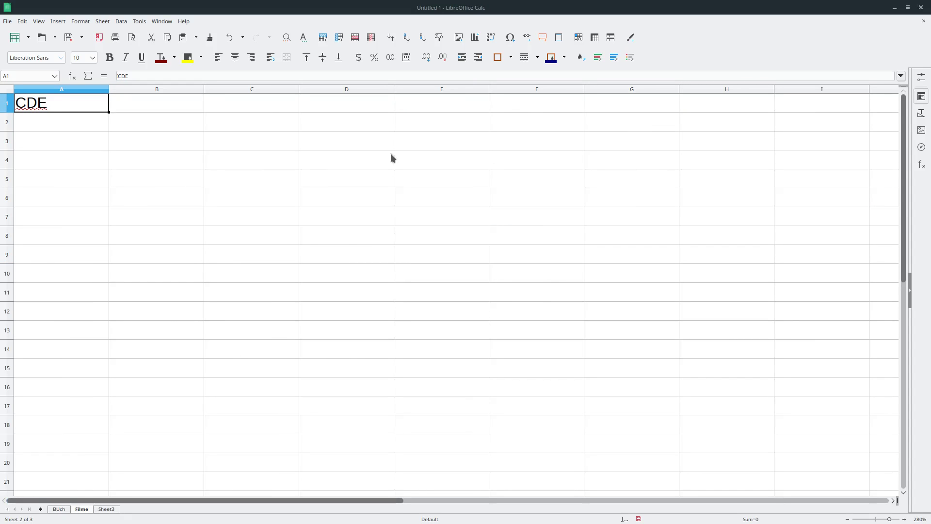
Step: Copy the BUch book table A1:E6 onto the Filme sheet, overwriting the existing CDE cell
left_click(59, 509)
left_click(54, 104)
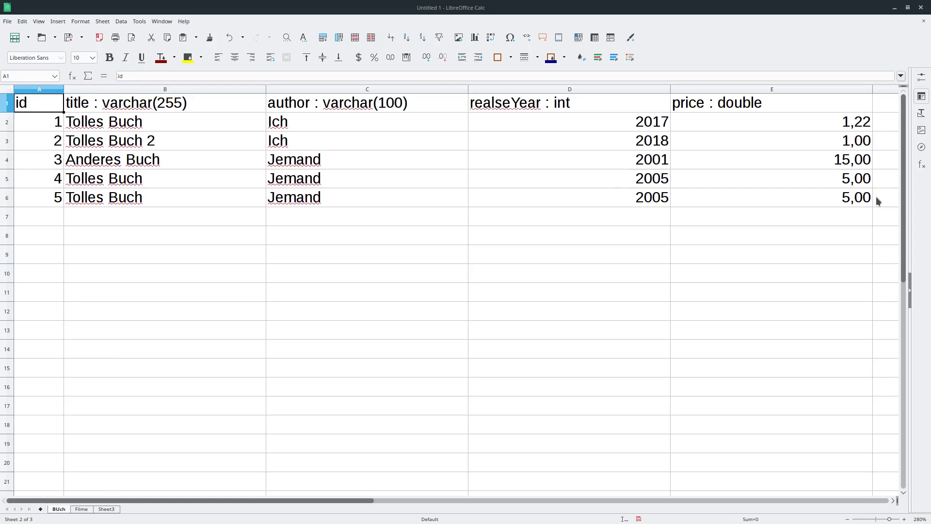
left_click(854, 201, "shift")
key("ctrl+c")
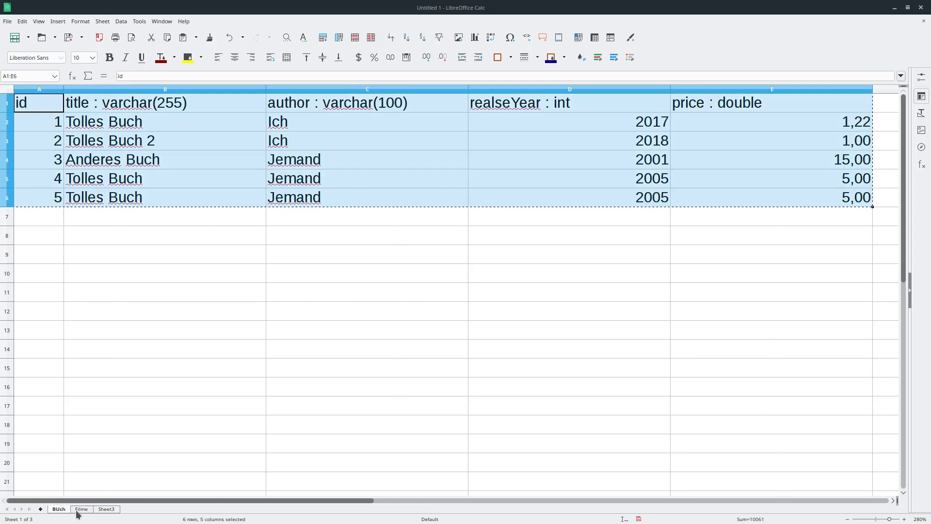
left_click(81, 509)
key("ctrl+v")
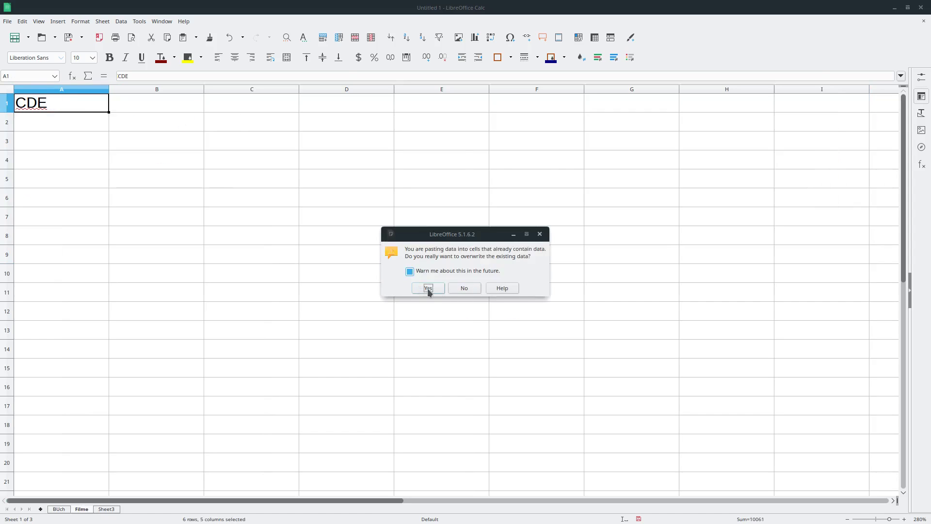
left_click(468, 288)
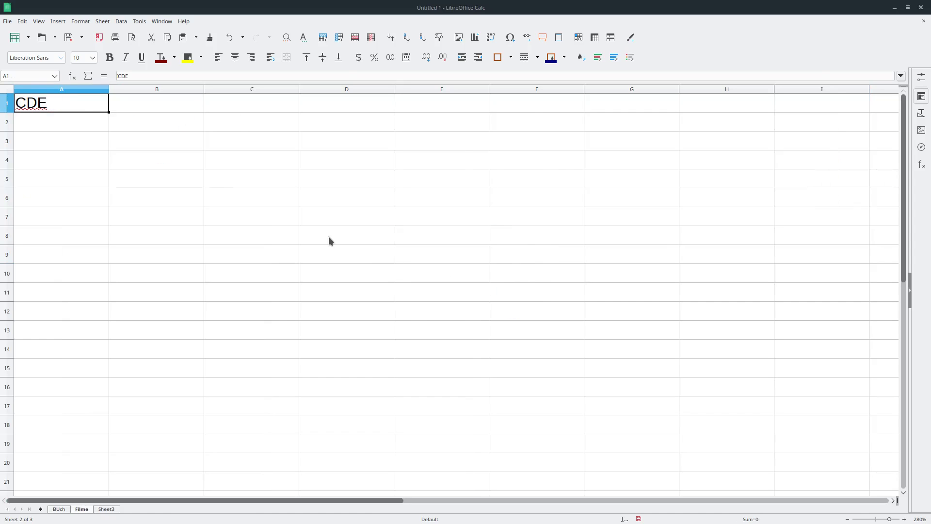
key("ctrl+v")
left_click(429, 290)
Step: Narrow column A and give columns B through E a common width
left_click(194, 159)
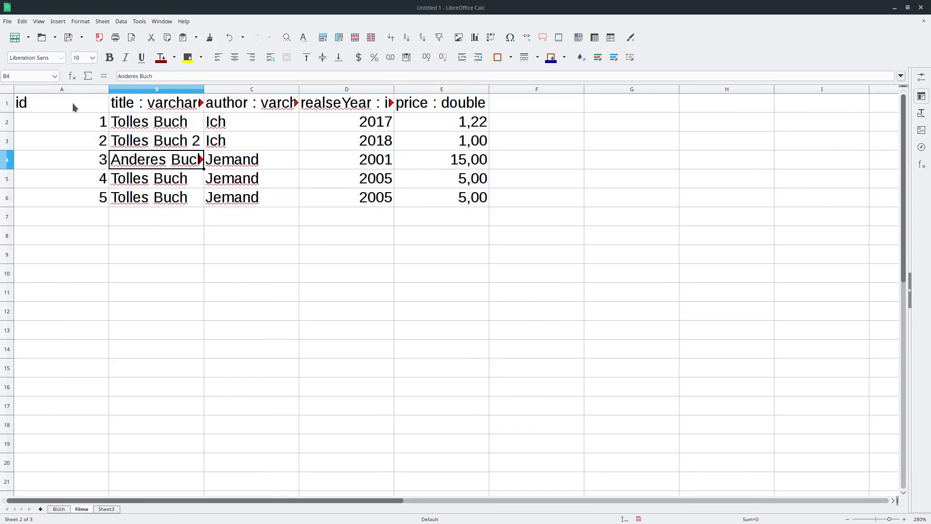
mouse_move(109, 89)
left_mouse_down()
mouse_move(41, 89)
mouse_move(387, 90)
left_mouse_up()
left_click(82, 91)
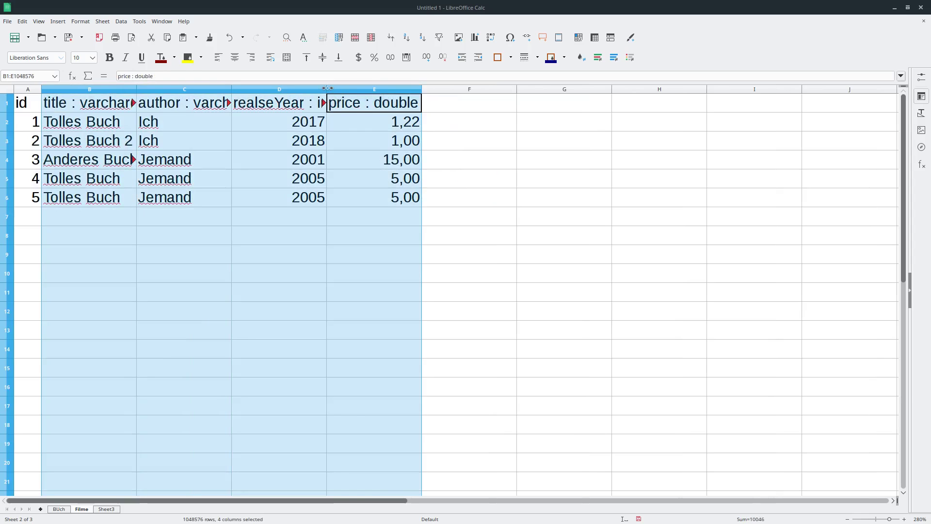
left_click_drag(327, 89, 533, 95)
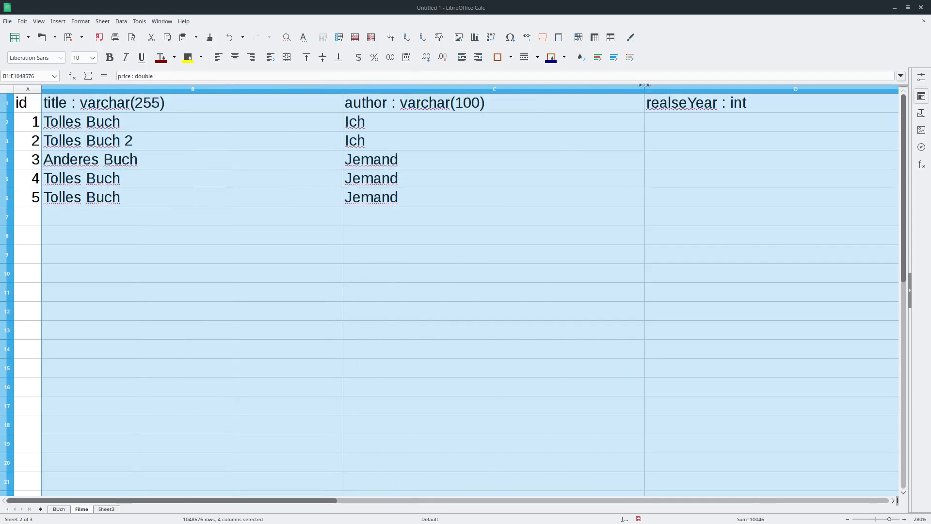
left_click_drag(644, 85, 516, 90)
left_click(359, 145)
Step: Replace the word 'author' in the C1 header with 'actor'
key("Up")
key("Up")
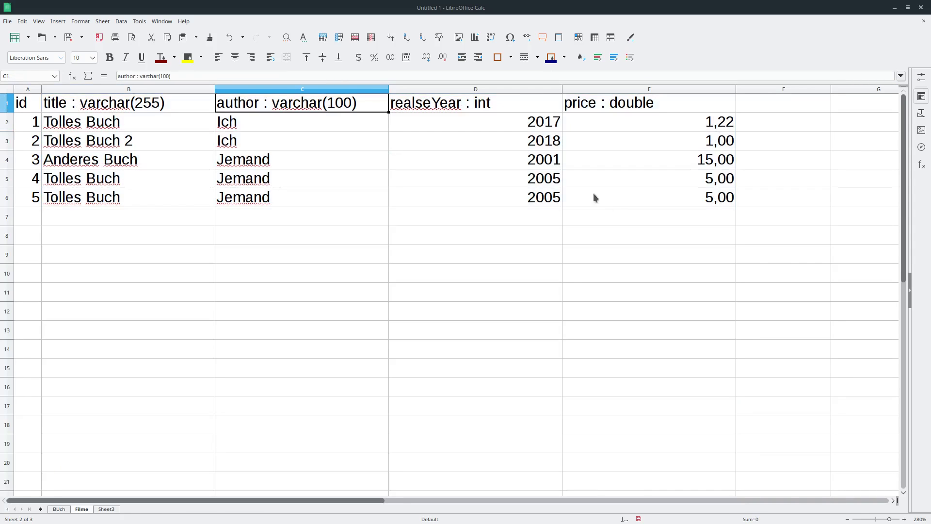
key("F2")
key("Home")
key("ctrl+shift+Right")
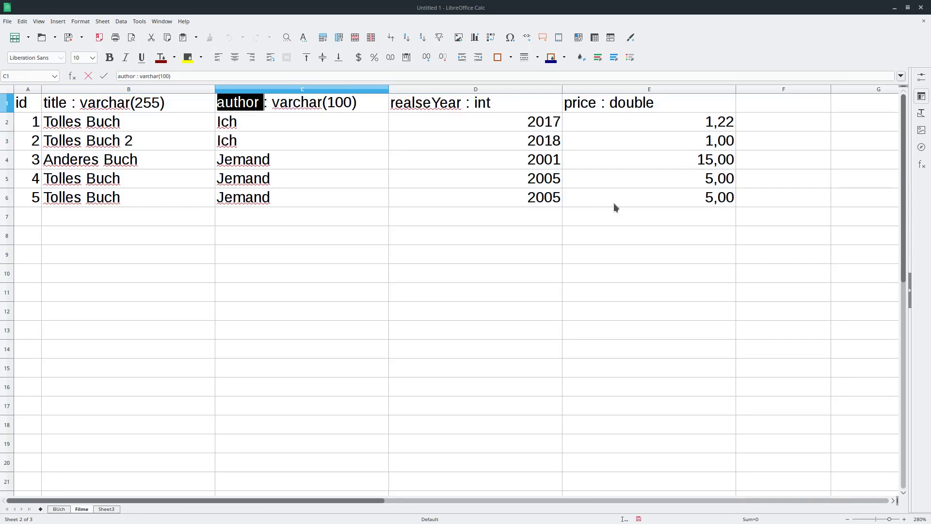
type("actor")
key("Return")
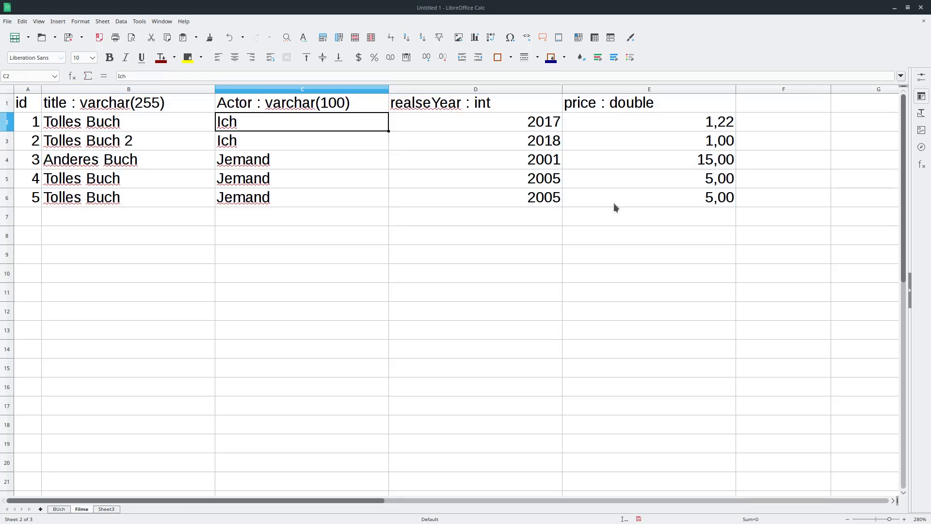
key("Up")
key("F2")
key("Home")
key("Delete")
type("a")
key("Escape")
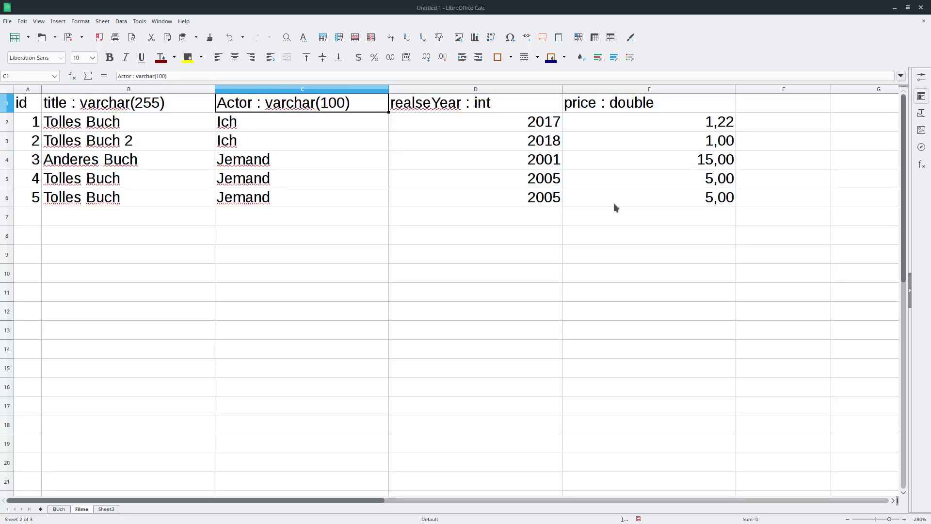
Step: Add the header 'Runtime : double' in cell F1
key("Right")
key("Right")
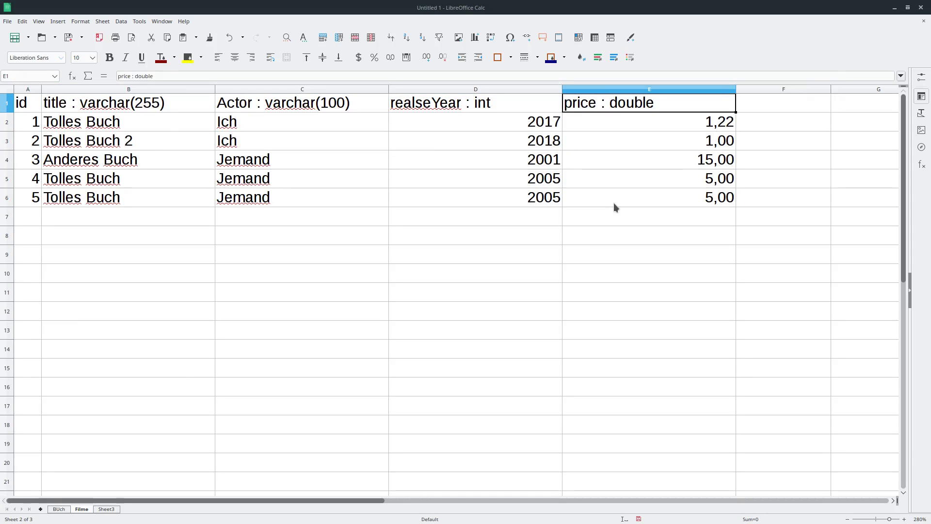
key("Right")
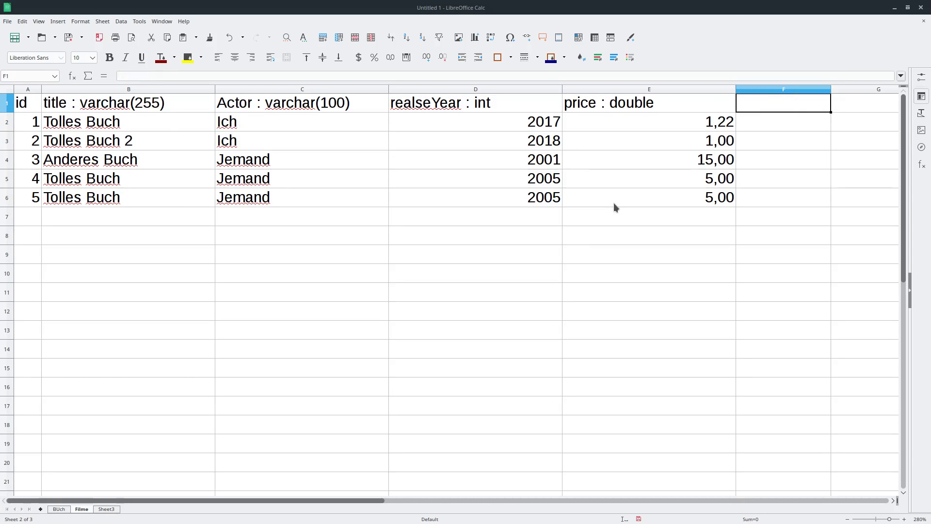
type("runtim")
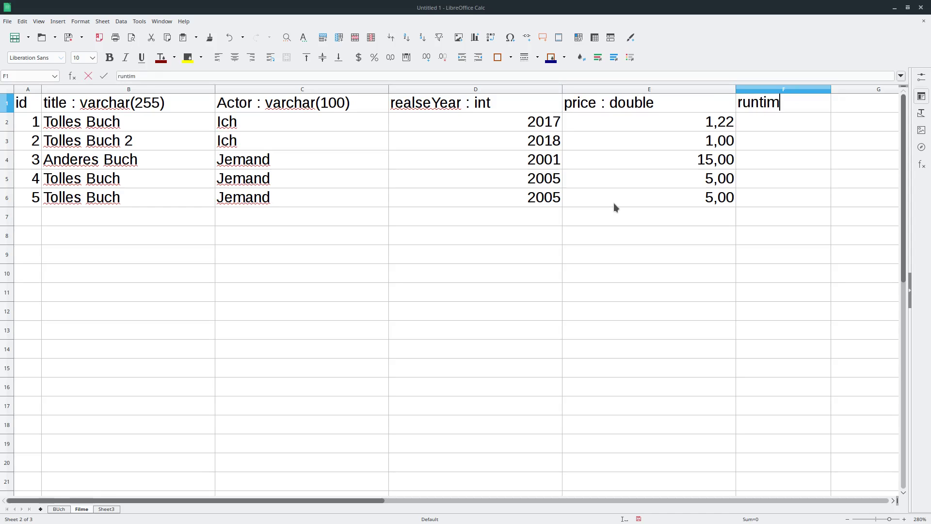
type("e : doub")
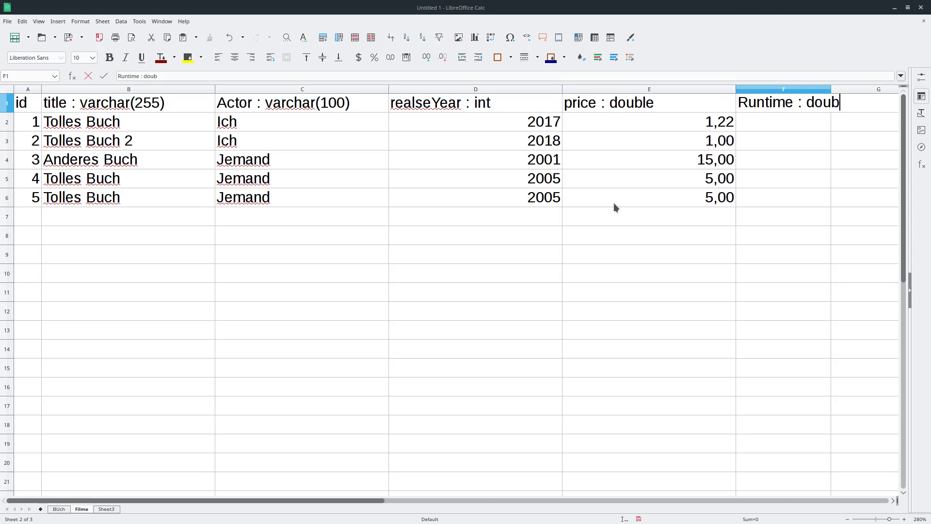
type("le")
key("Return")
Step: Enter the runtimes 1, 1.5, 0.5, 0.9 and 1.7 in F2:F6
type("1")
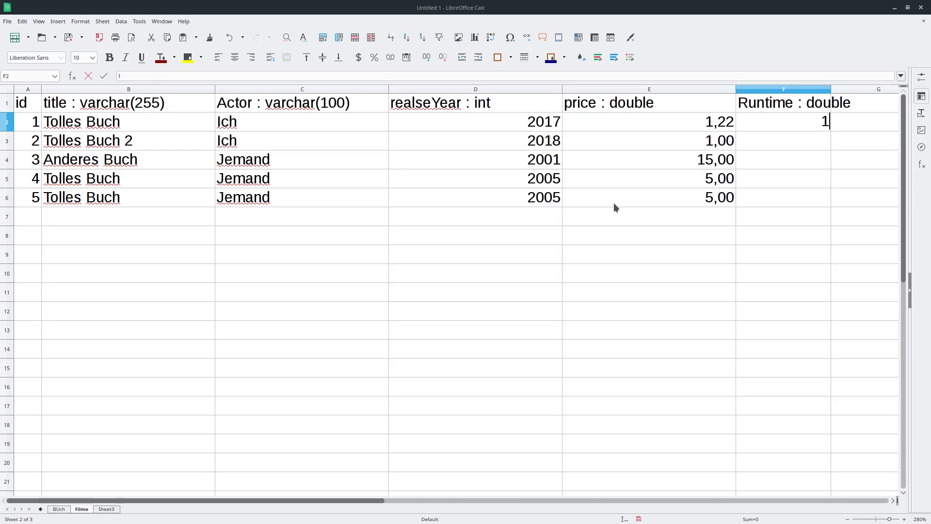
key("Return")
type("1.5")
key("Return")
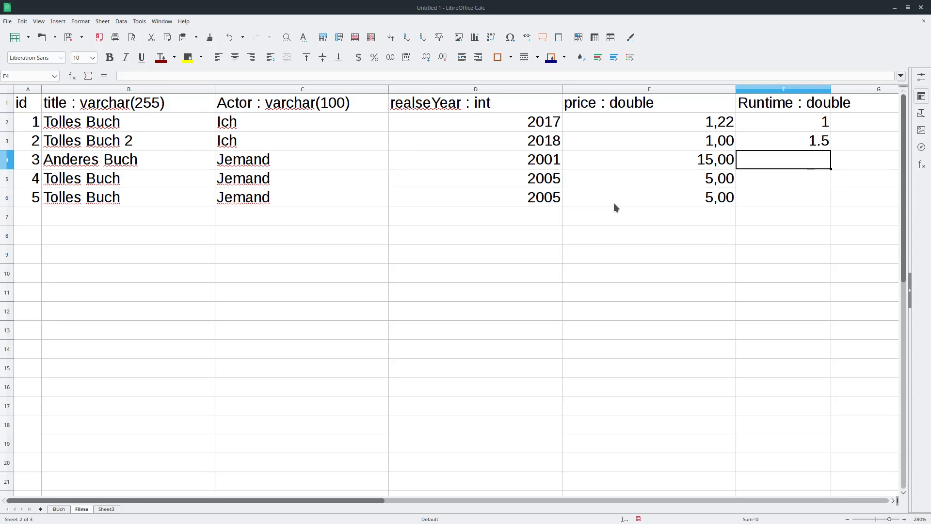
type("0.5")
key("Return")
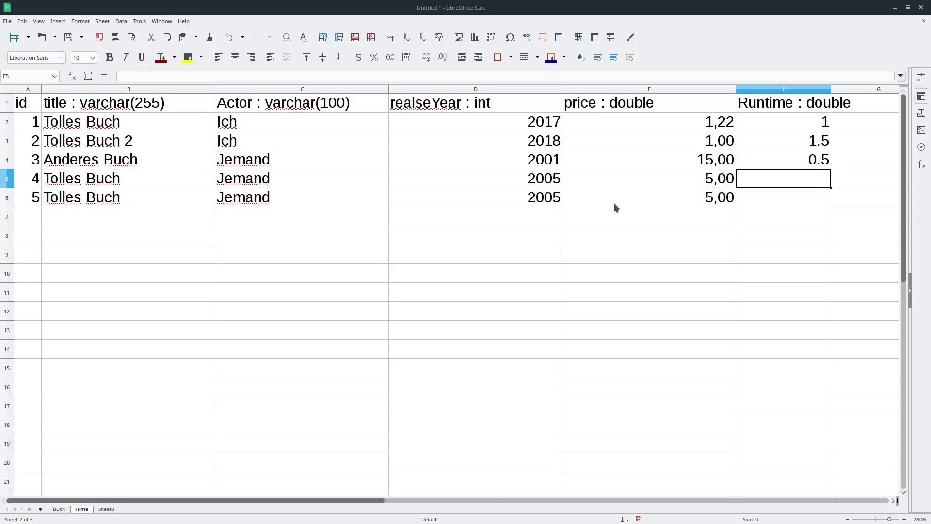
type("0.9")
key("Return")
type("1")
key("Return")
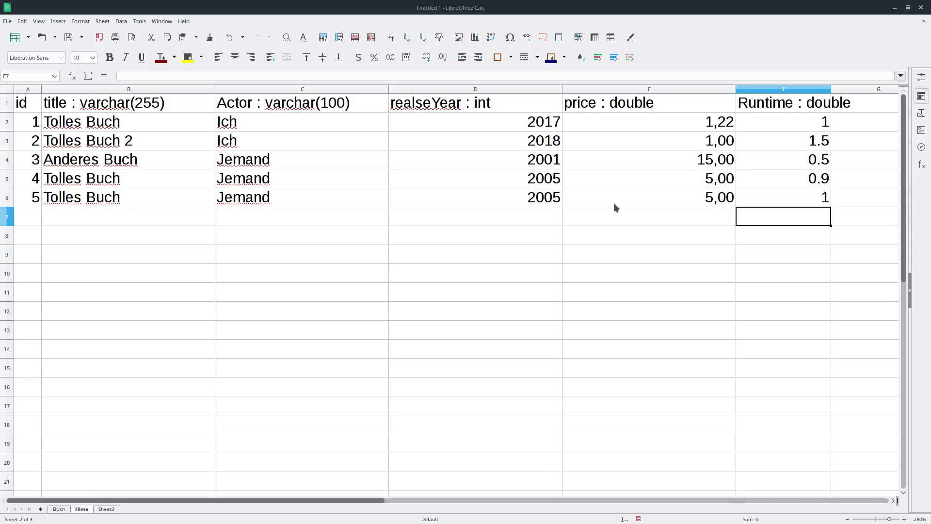
key("Up")
type("1.7")
key("Return")
Step: Edit the A1 header to read 'id :int' and widen column A to fit it
left_click(33, 107)
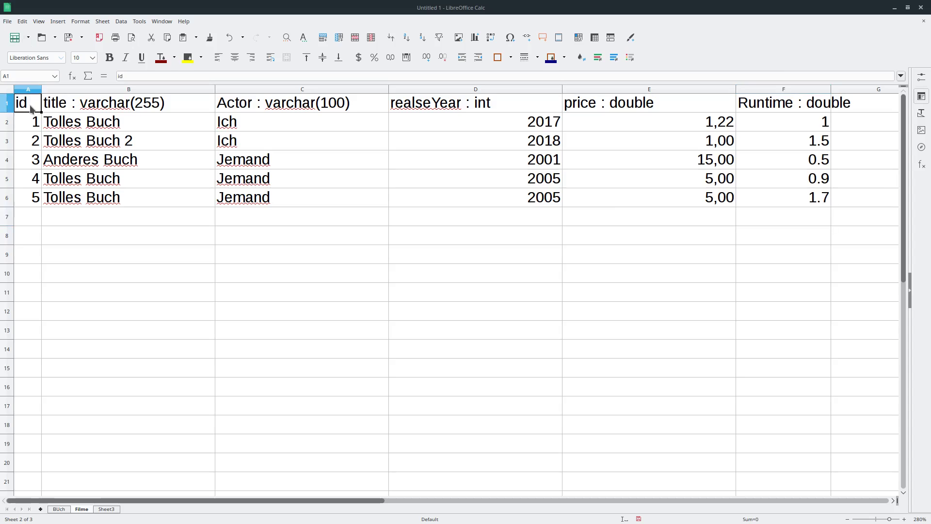
left_click(205, 77)
type(":")
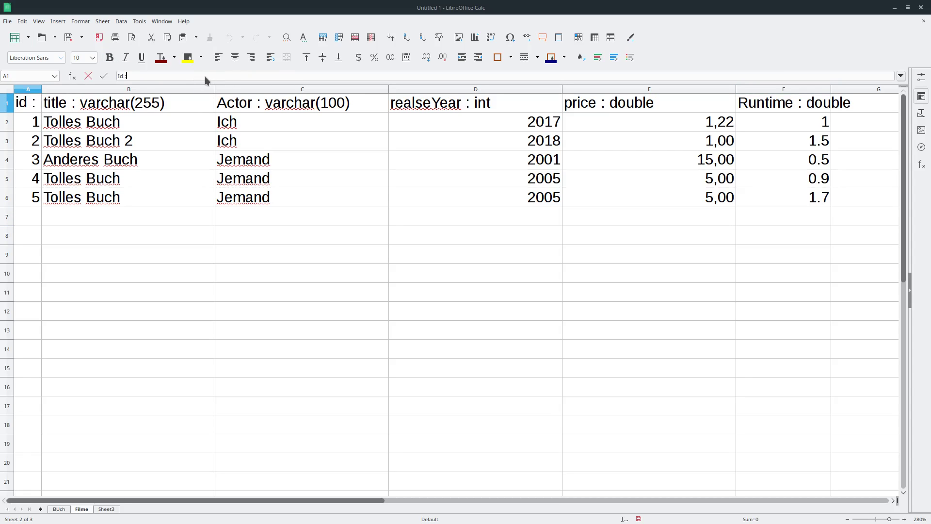
key("Return")
key("Up")
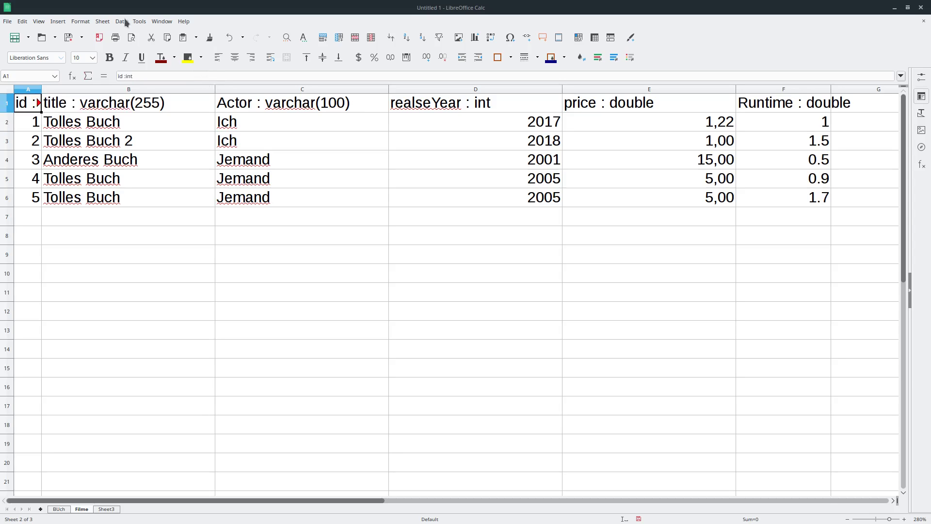
left_click_drag(42, 90, 71, 91)
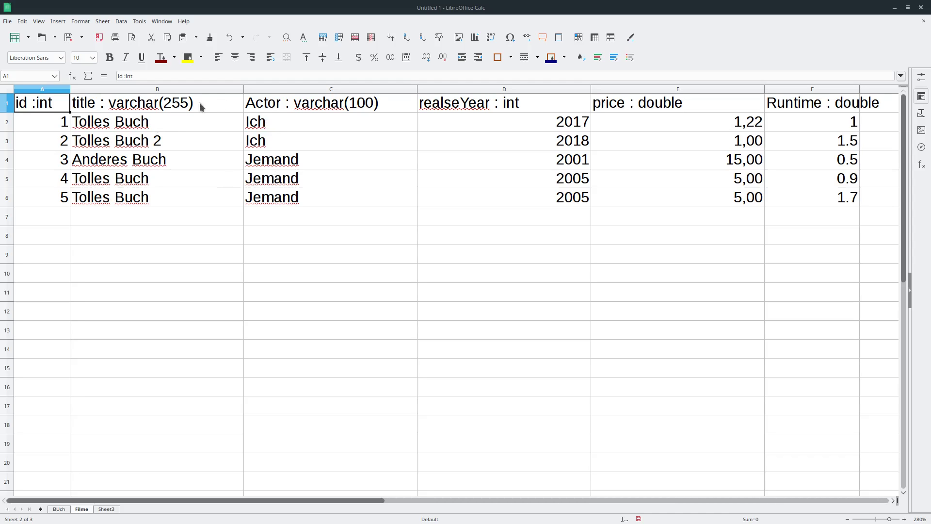
left_click_drag(199, 103, 301, 195)
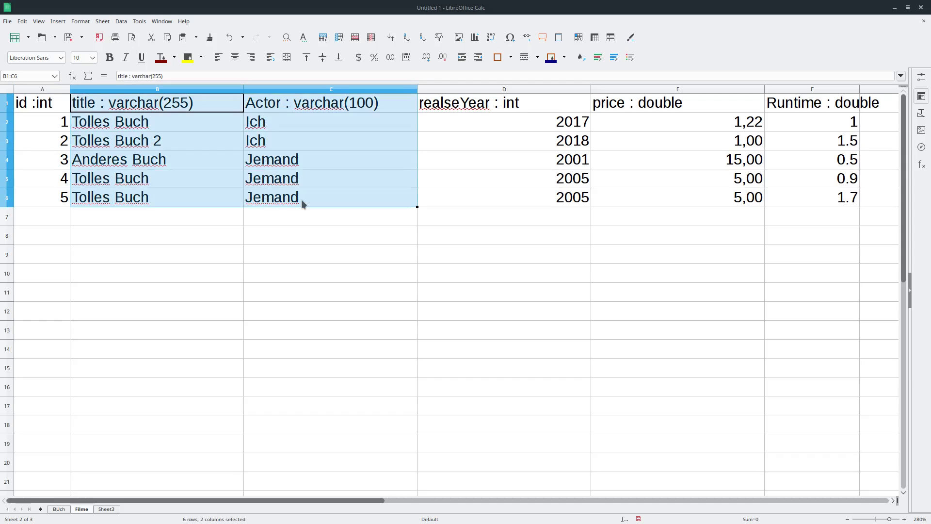